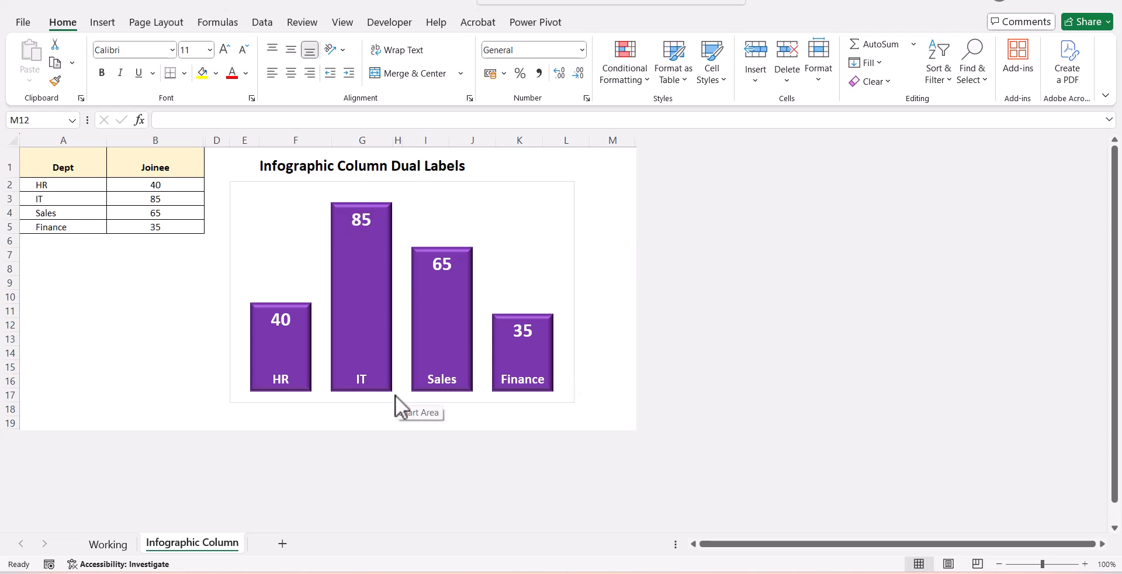
# - Change the Joinee value for HR to 85 and for IT to 55 in the Infographic Column sheet's table
pyautogui.click(180, 183)
pyautogui.click(179, 182)
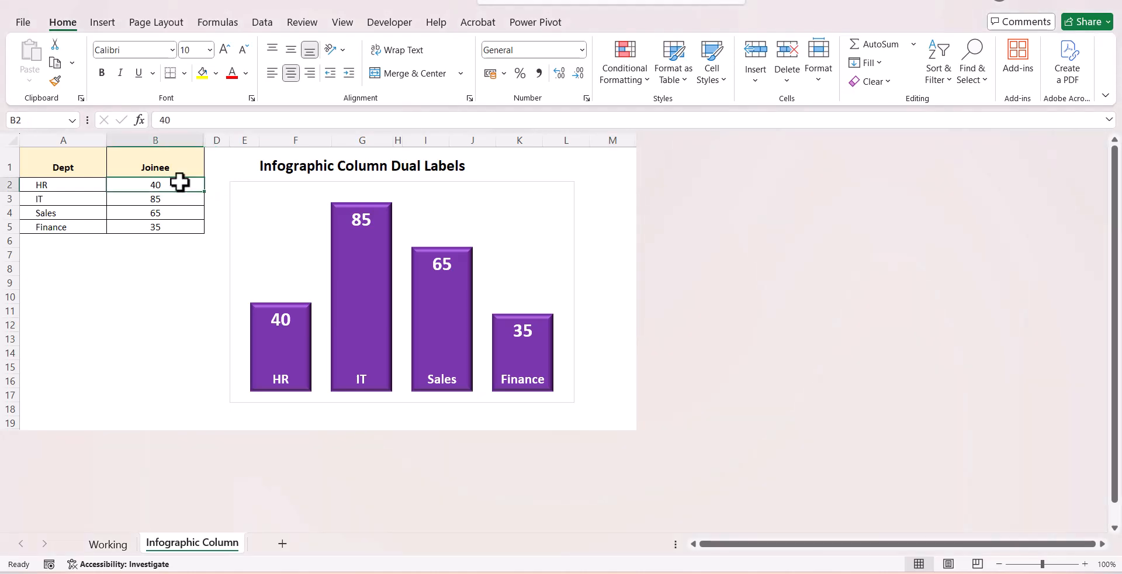
pyautogui.write('85')
pyautogui.press('Return')
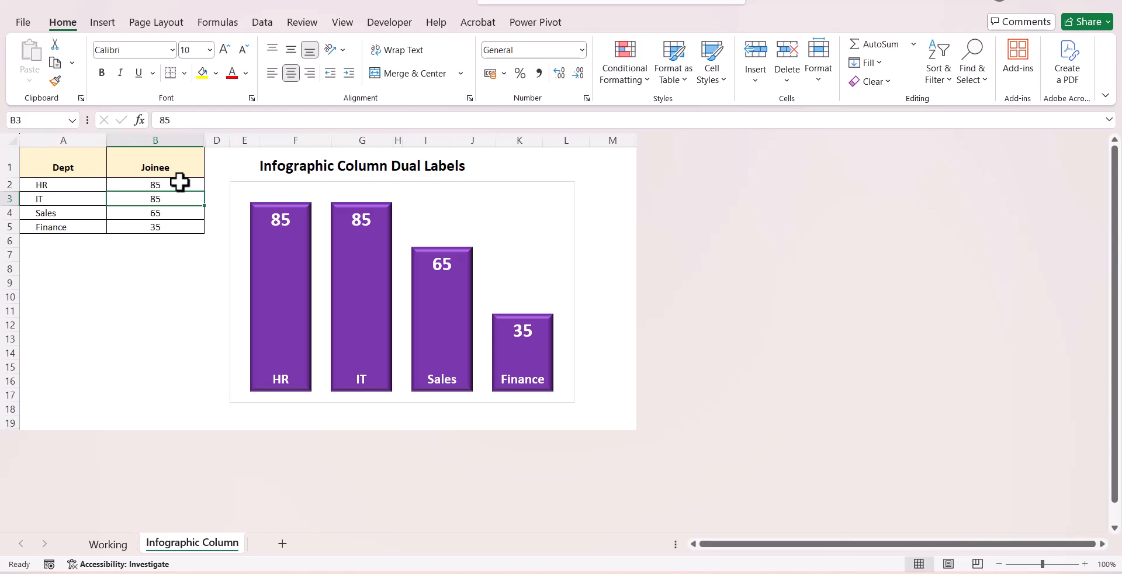
pyautogui.write('55')
pyautogui.press('Return')
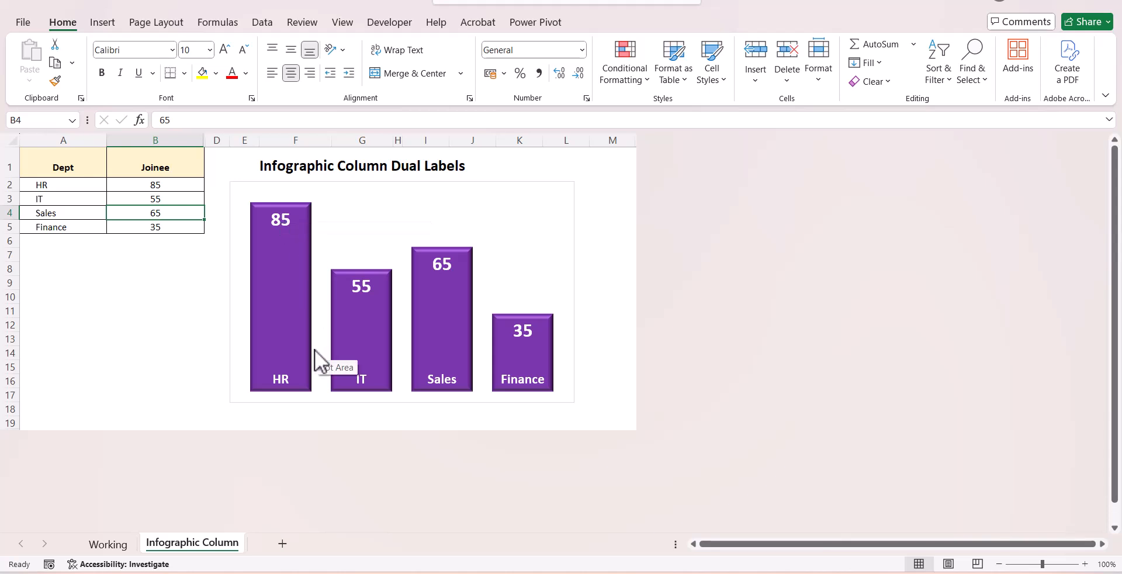
# - Add the header "Joinee 2" in cell C1 of the Working sheet
pyautogui.hotkey('ctrl', 'pageup')
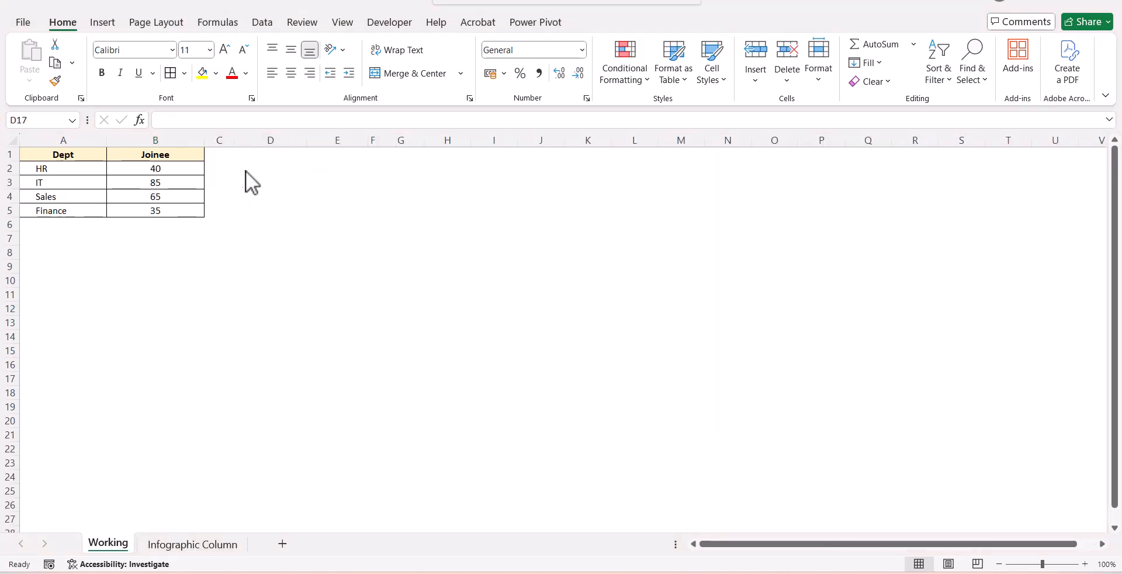
pyautogui.click(220, 154)
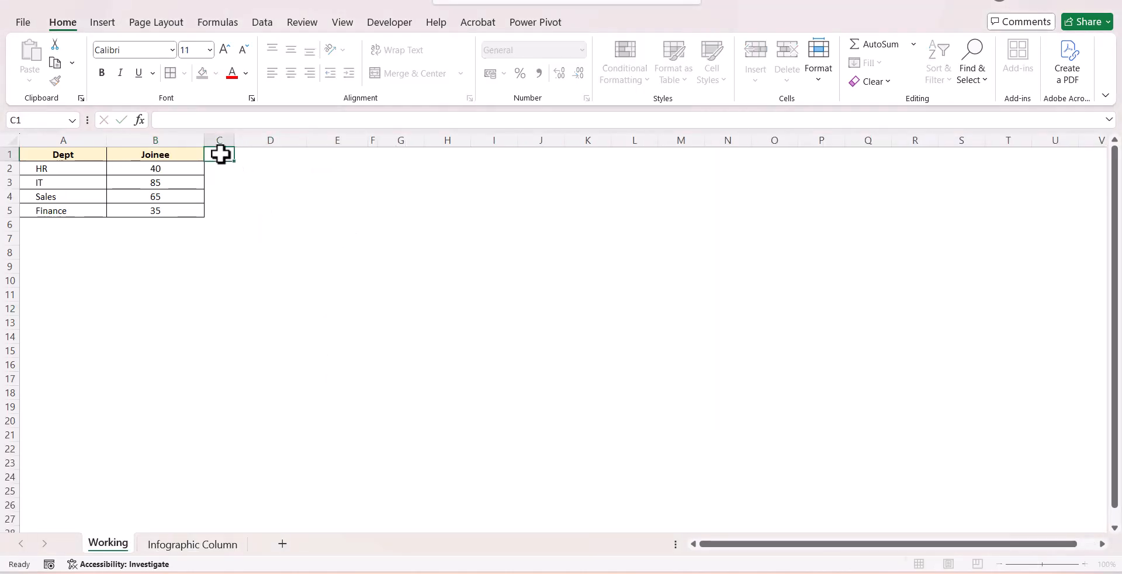
pyautogui.write('Joinee 2')
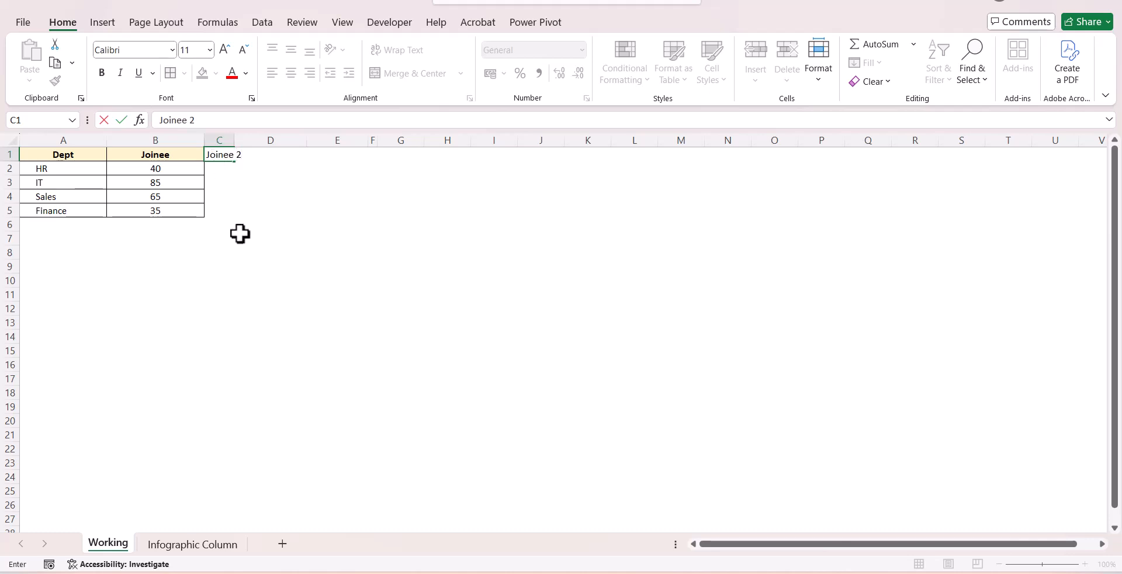
# - Enter a formula in C2 that references the Joinee value in B2 and fill it down to C5
pyautogui.click(210, 167)
pyautogui.write('=')
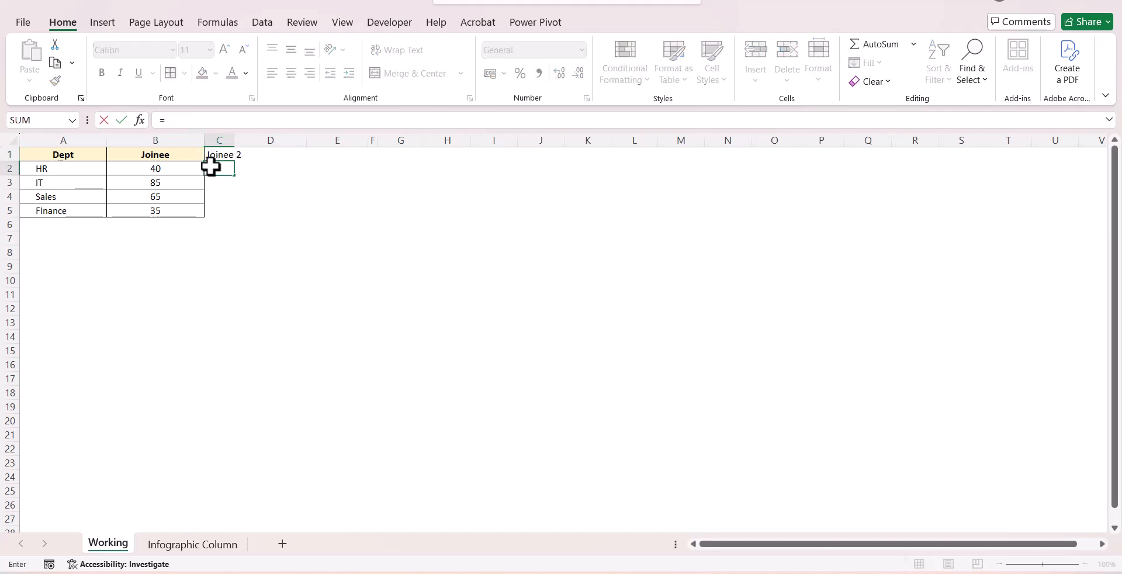
pyautogui.click(182, 169)
pyautogui.press('Return')
pyautogui.click(215, 168)
pyautogui.moveTo(234, 174); pyautogui.dragTo(240, 219)
# - Apply borders to the table range A1:C5 and widen column C to fit its header
pyautogui.moveTo(80, 155); pyautogui.dragTo(221, 216)
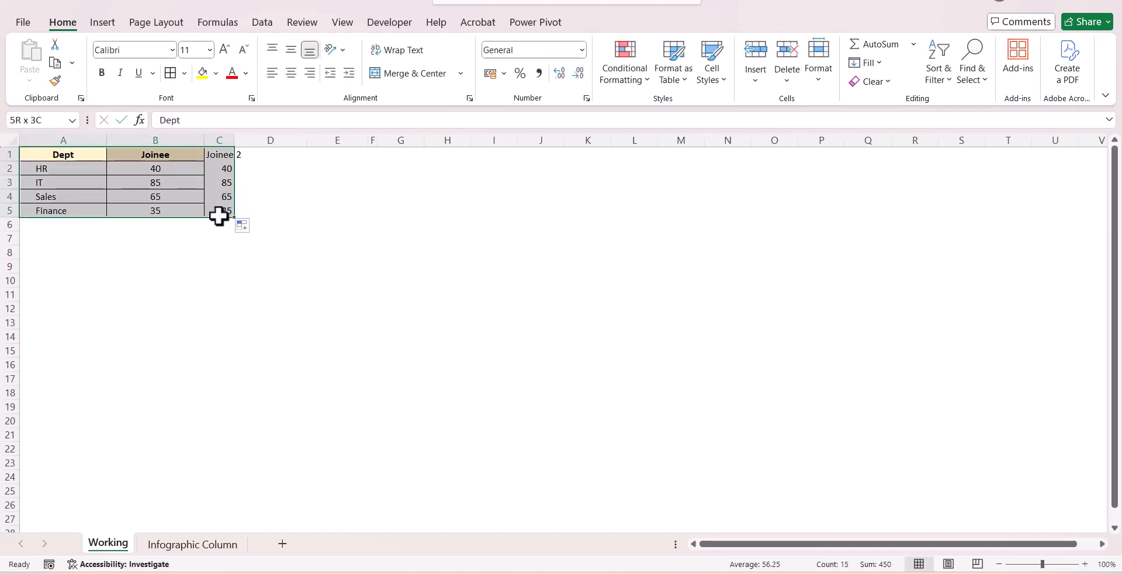
pyautogui.click(171, 73)
pyautogui.moveTo(234, 140); pyautogui.dragTo(276, 150)
# - Copy the formatting of the Joinee header to the Joinee 2 header in C1
pyautogui.click(175, 153)
pyautogui.click(55, 81)
pyautogui.click(241, 155)
pyautogui.click(357, 243)
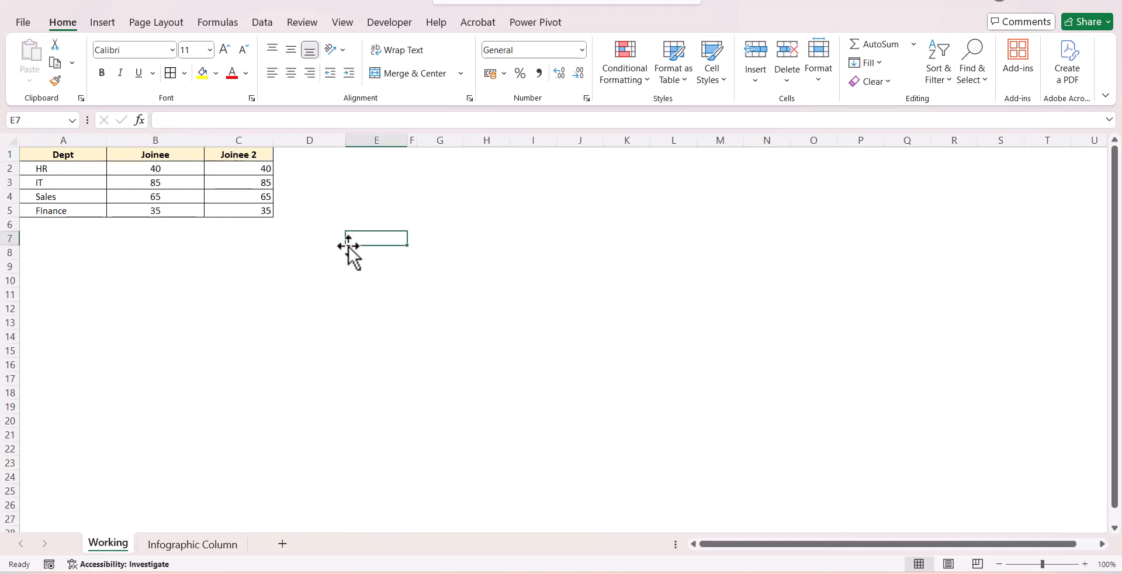
# - Insert a 2-D clustered column chart from the table range A1:C5
pyautogui.click(59, 157)
pyautogui.moveTo(81, 161); pyautogui.dragTo(258, 208)
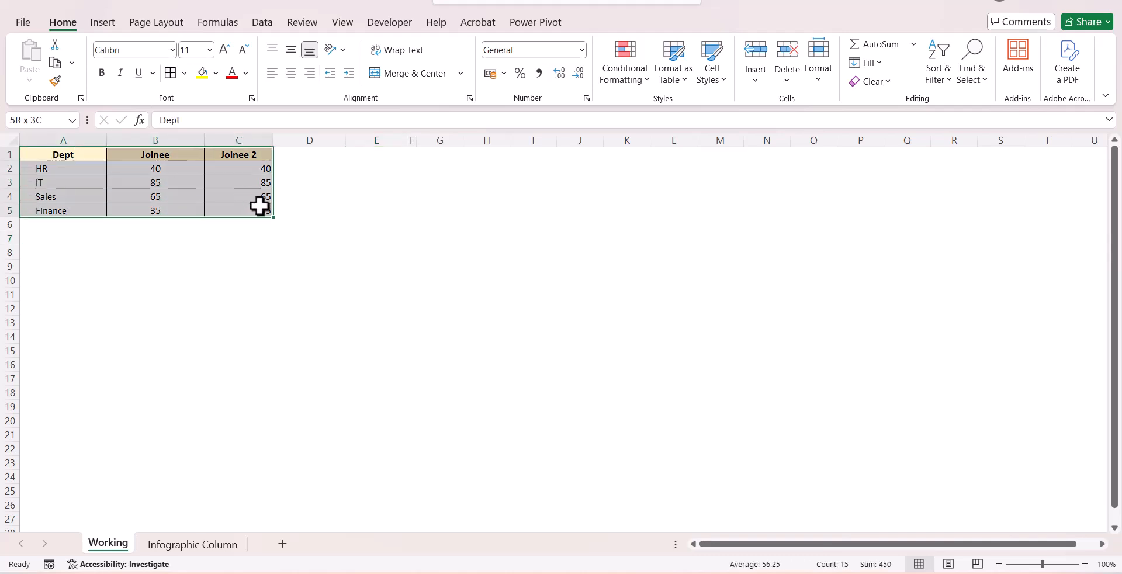
pyautogui.click(106, 24)
pyautogui.click(450, 45)
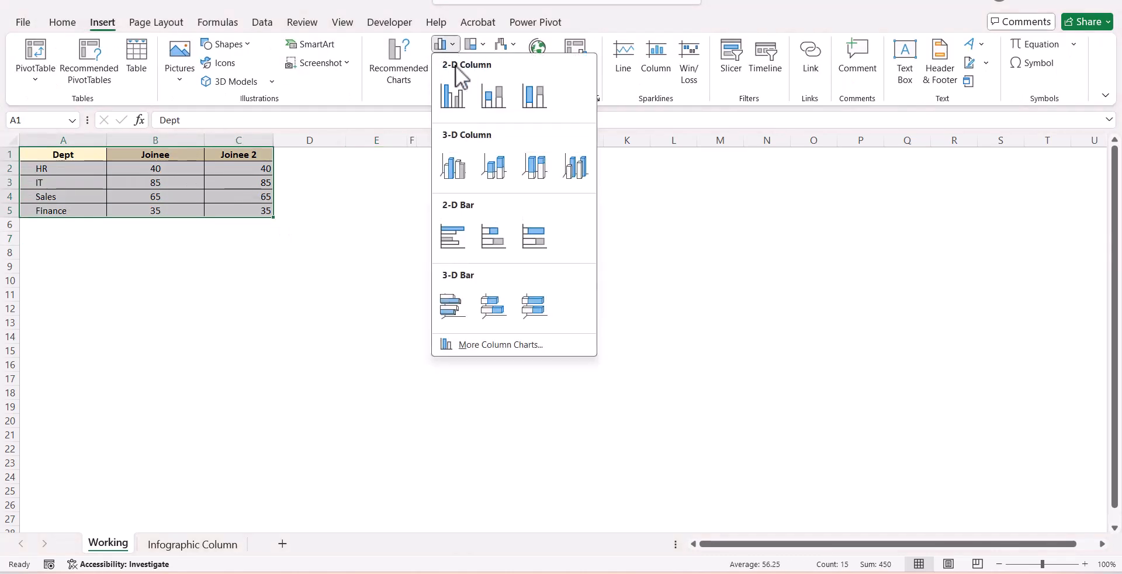
pyautogui.click(453, 95)
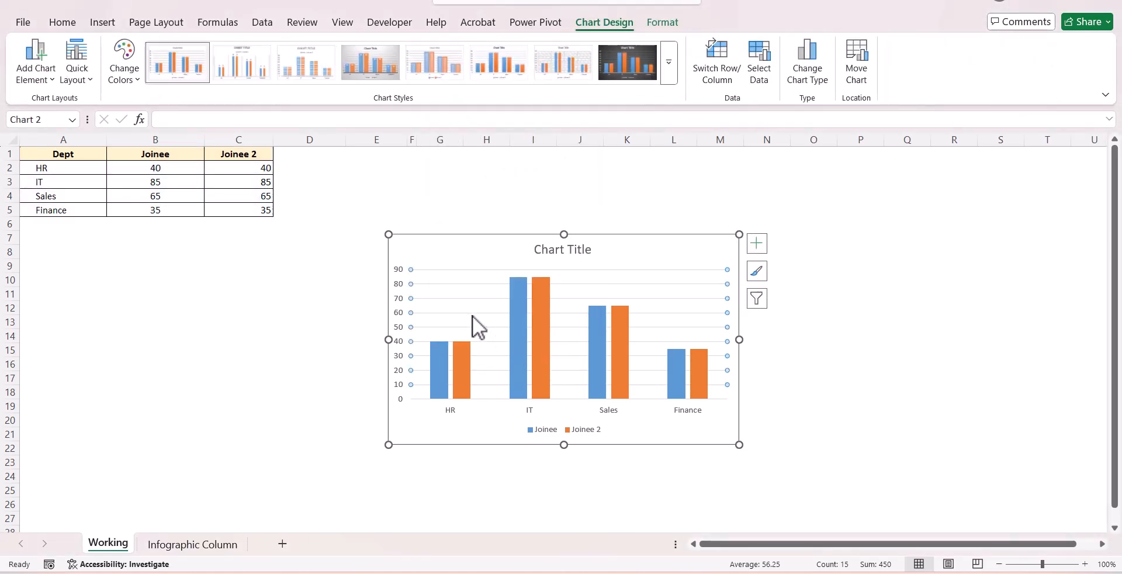
# - Remove the title, gridlines and vertical axis from the column chart
pyautogui.click(535, 254)
pyautogui.press('Delete')
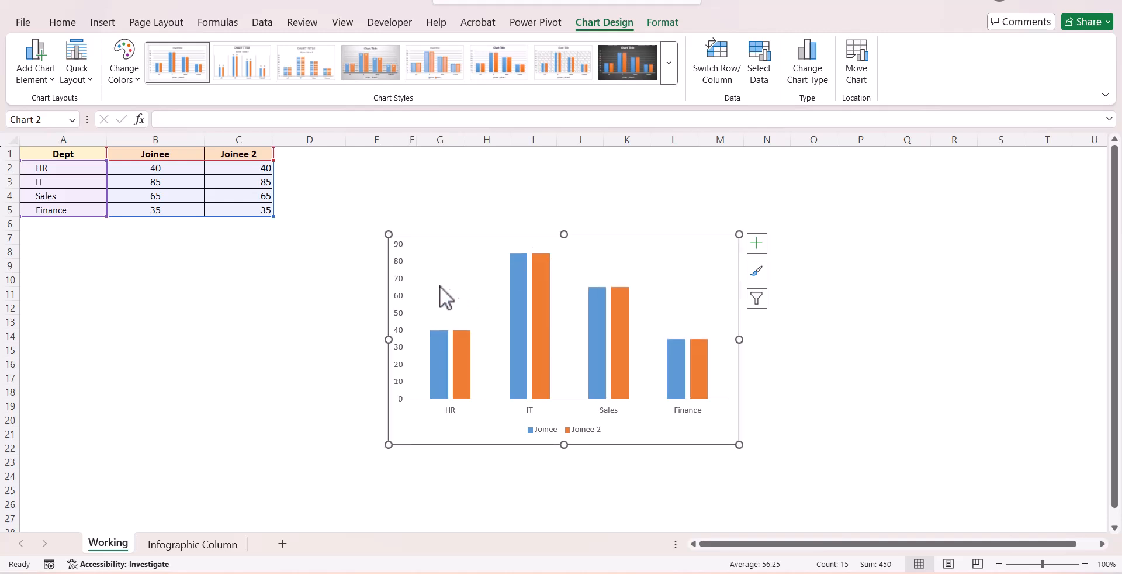
pyautogui.click(400, 277)
pyautogui.press('Delete')
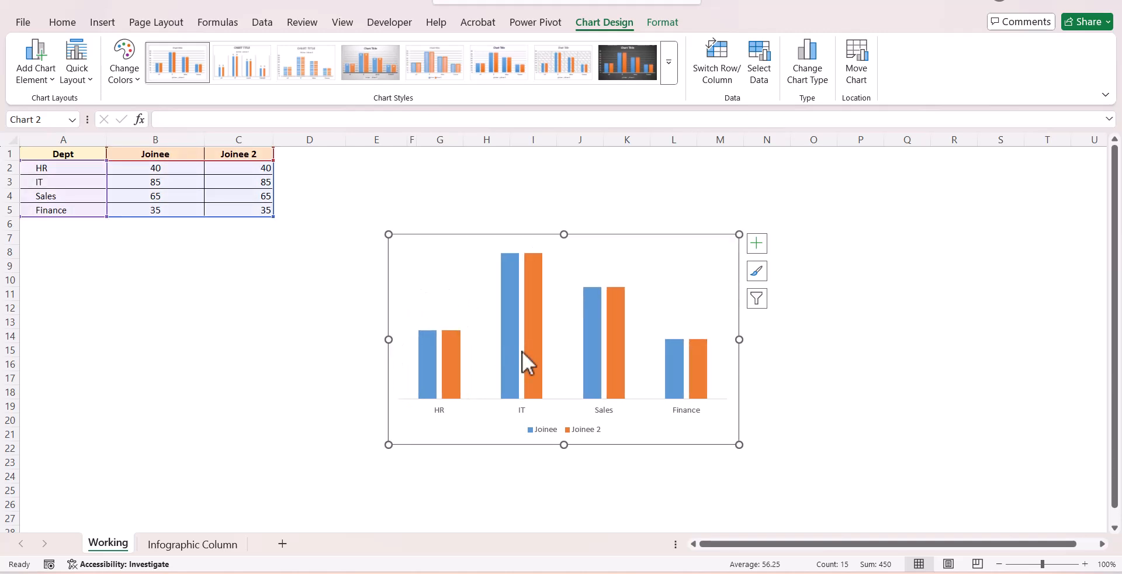
# - Add data labels to both the Joinee 2 and the Joinee column series
pyautogui.click(541, 345)
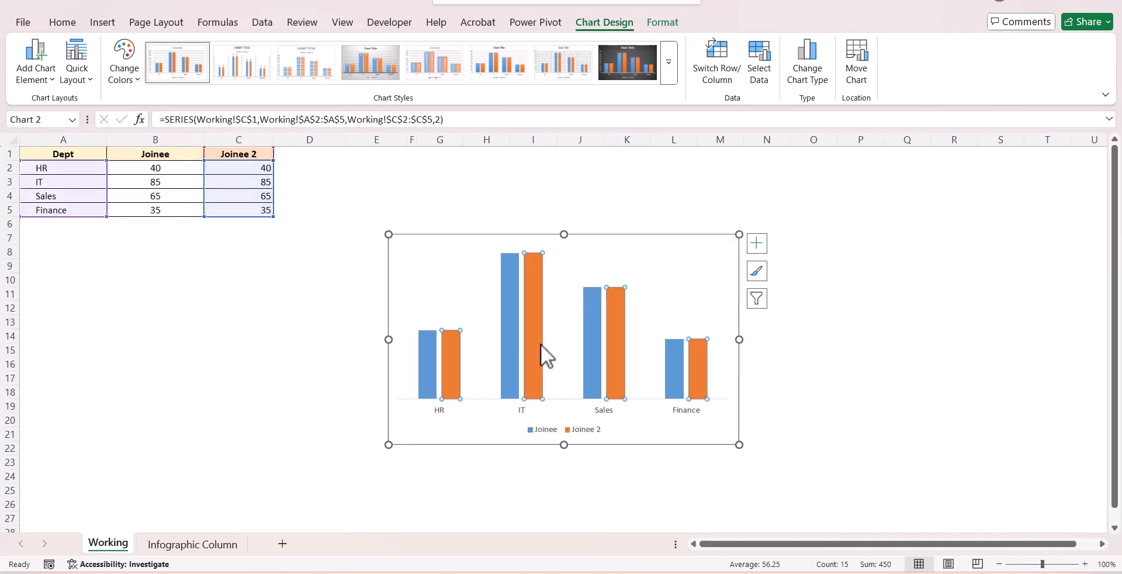
pyautogui.rightClick(541, 345)
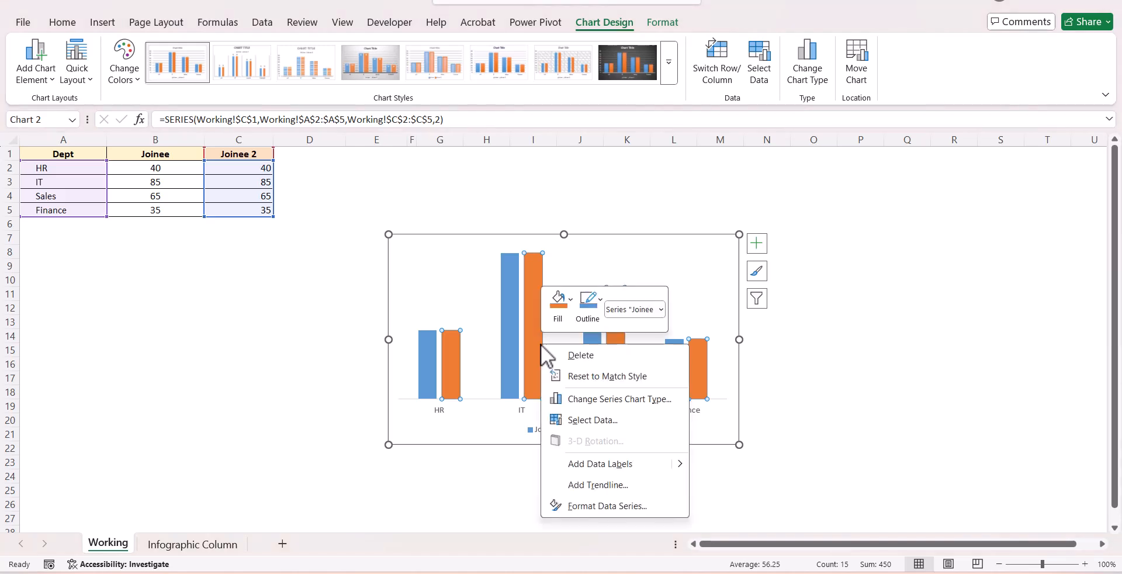
pyautogui.click(602, 465)
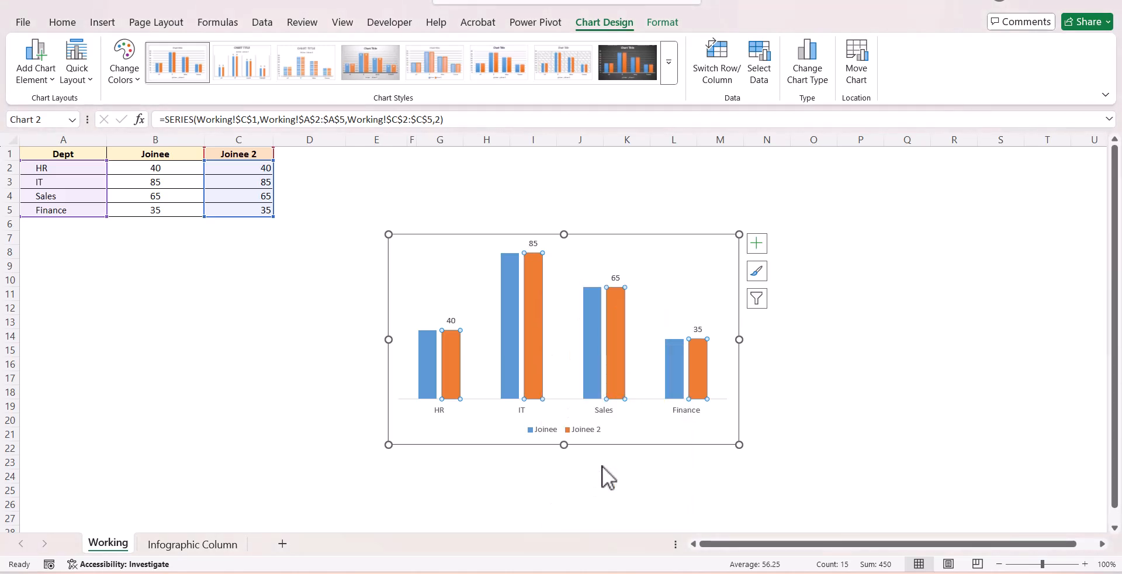
pyautogui.click(506, 326)
pyautogui.rightClick(506, 326)
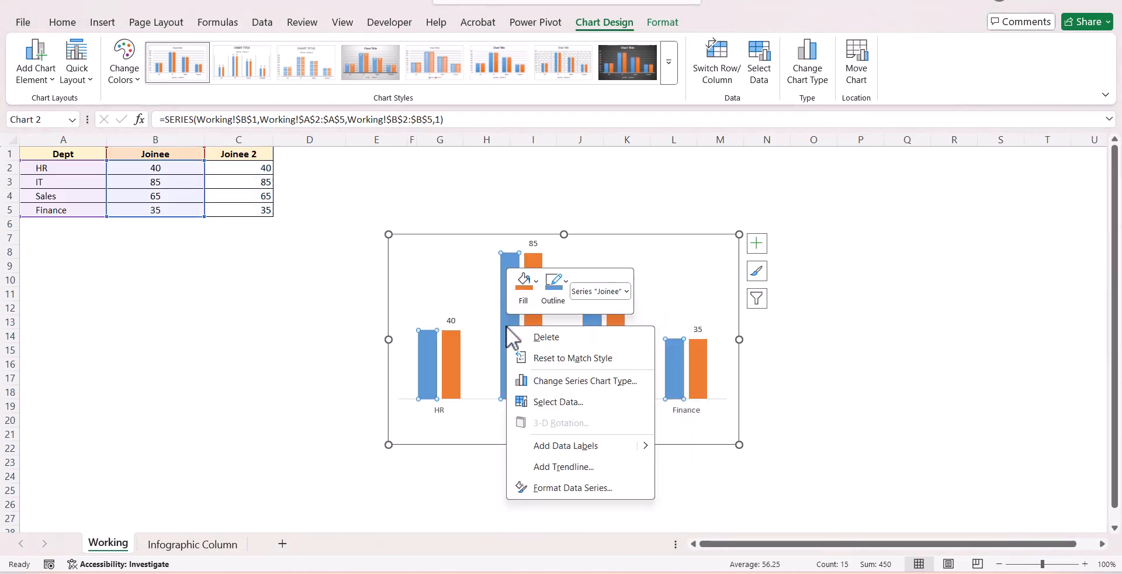
pyautogui.click(583, 444)
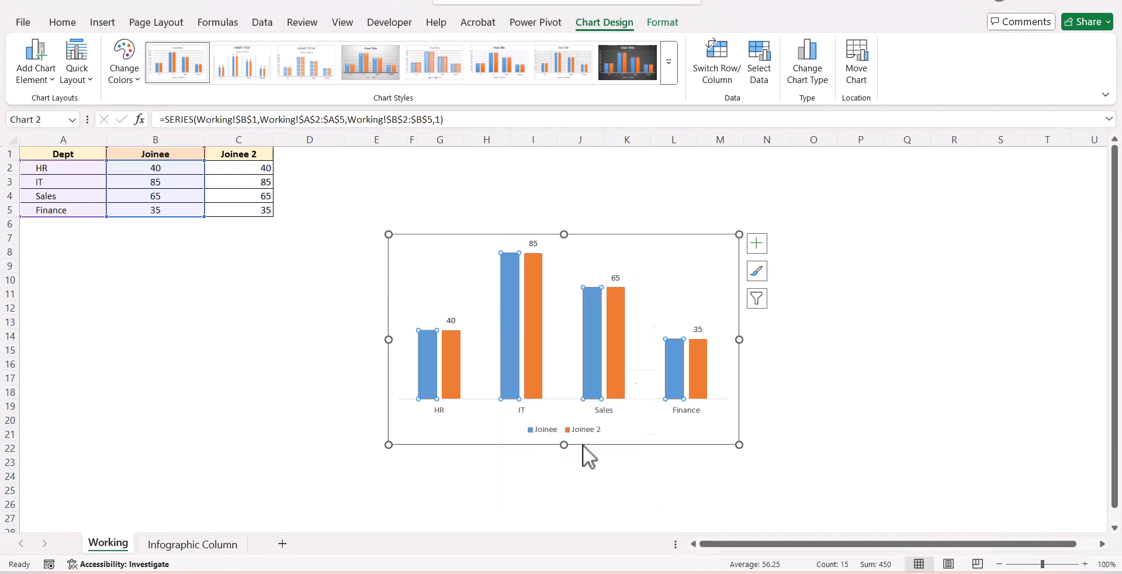
# - Make the Joinee 2 data labels show the department names from cells A2:A5 instead of the values
pyautogui.click(532, 241)
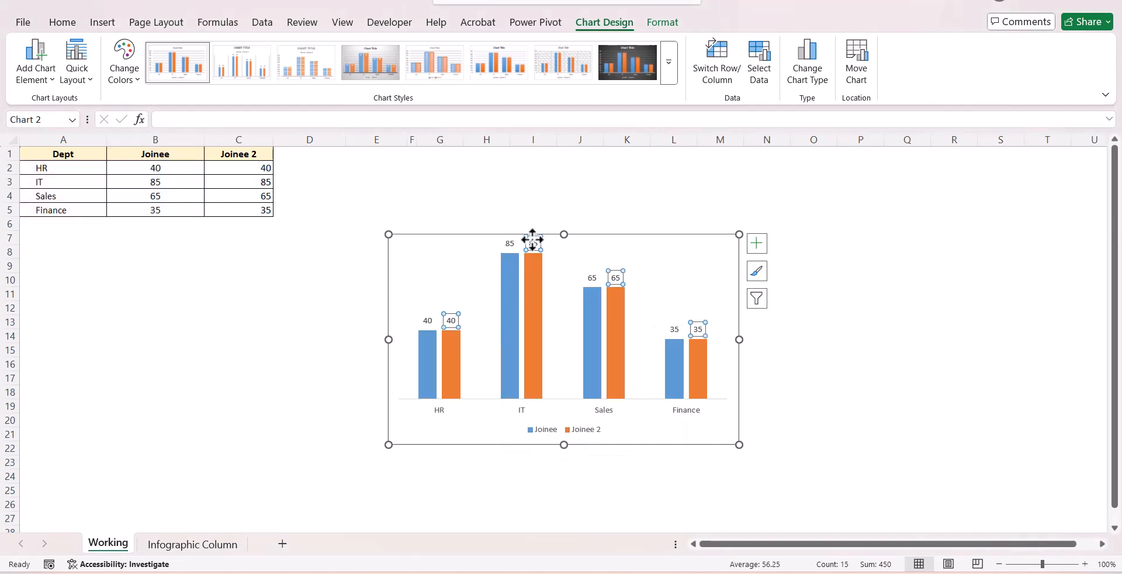
pyautogui.rightClick(532, 241)
pyautogui.click(601, 426)
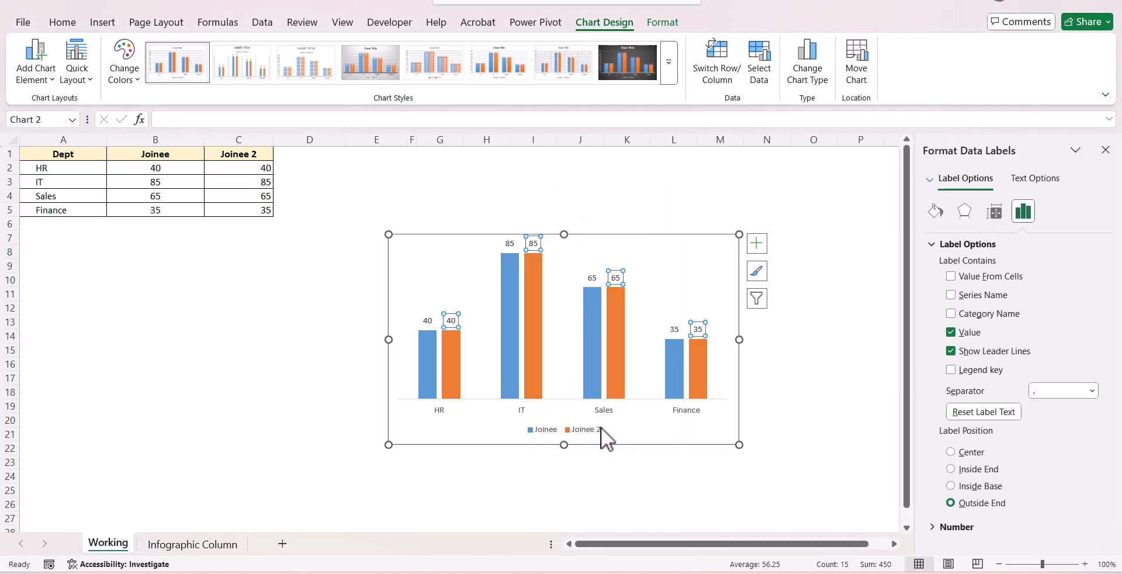
pyautogui.click(951, 277)
pyautogui.click(91, 168)
pyautogui.moveTo(90, 169); pyautogui.dragTo(90, 209)
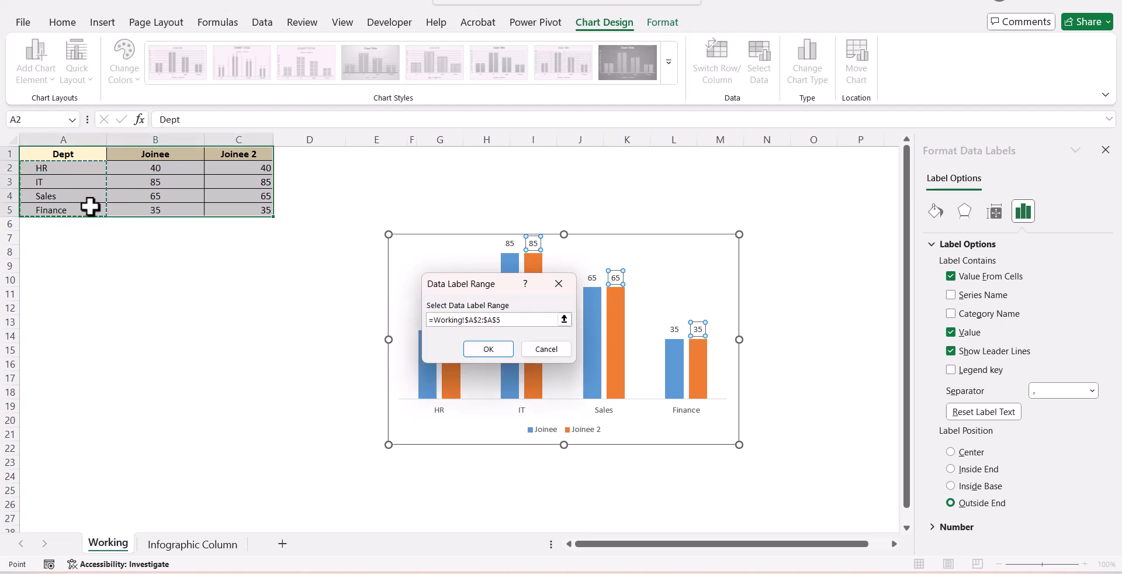
pyautogui.click(487, 349)
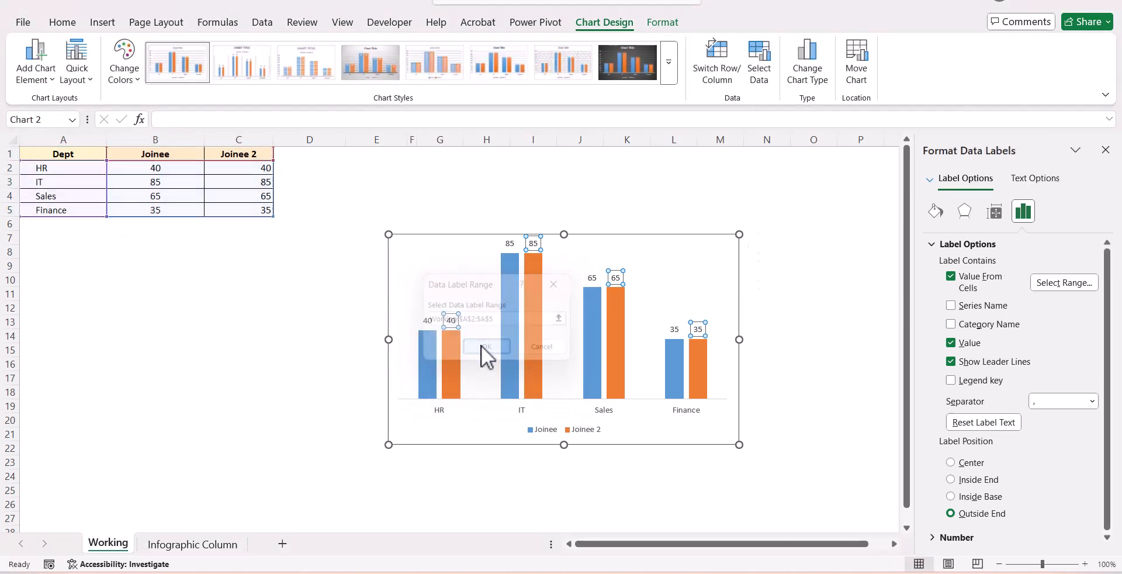
pyautogui.click(950, 344)
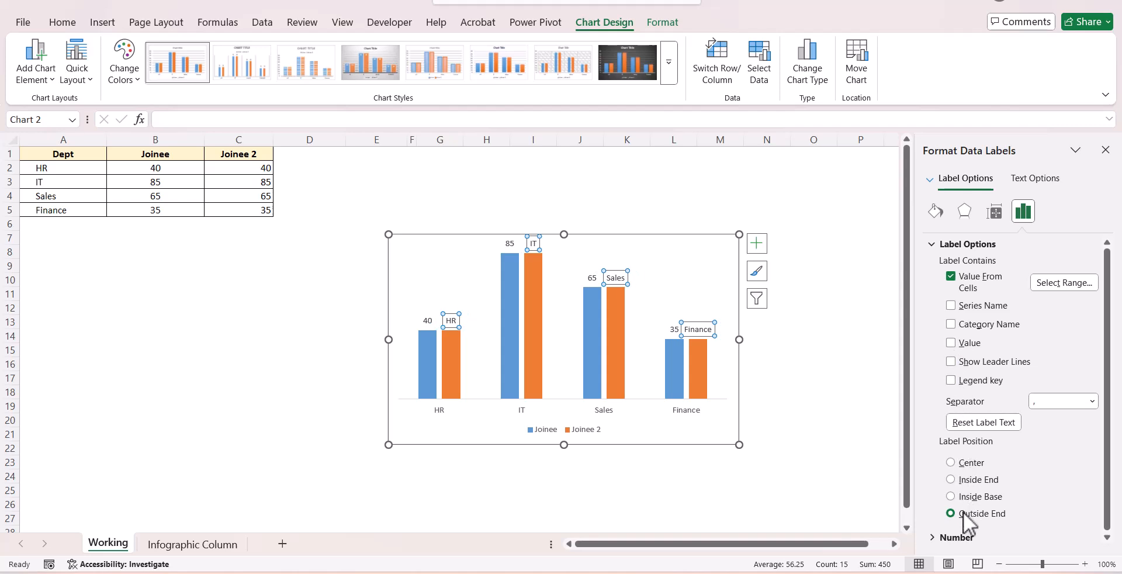
# - Position the Joinee 2 department labels at Inside Base and the Joinee value labels at Inside End
pyautogui.click(950, 496)
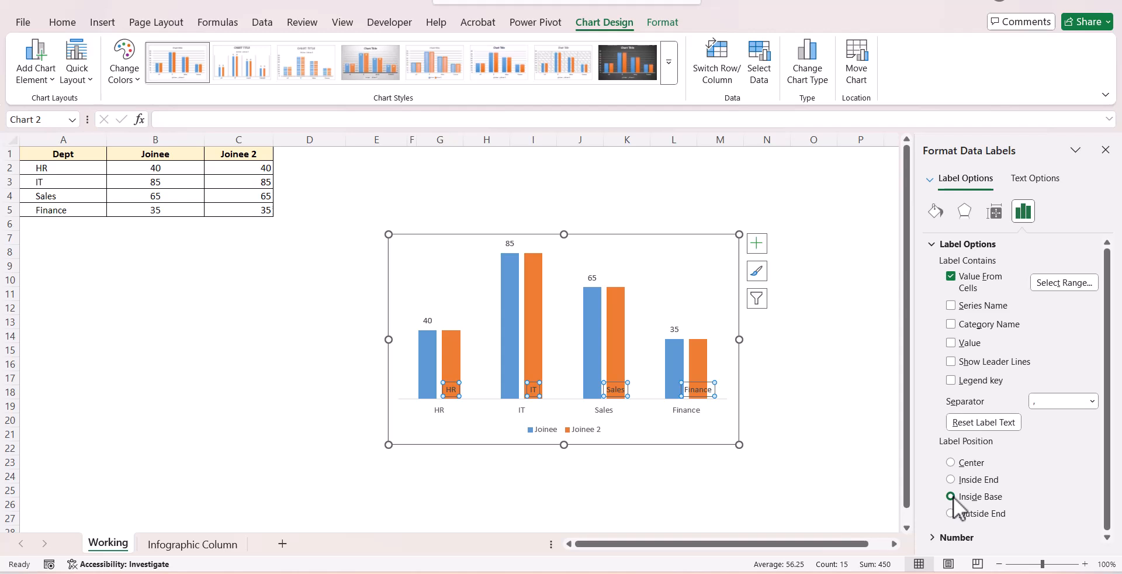
pyautogui.click(589, 276)
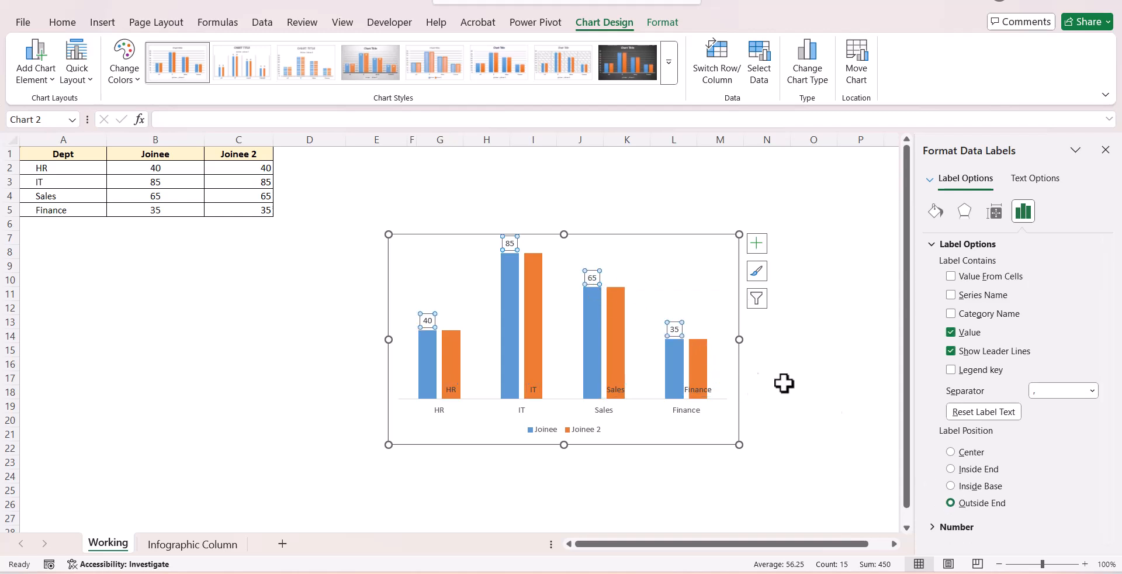
pyautogui.click(951, 468)
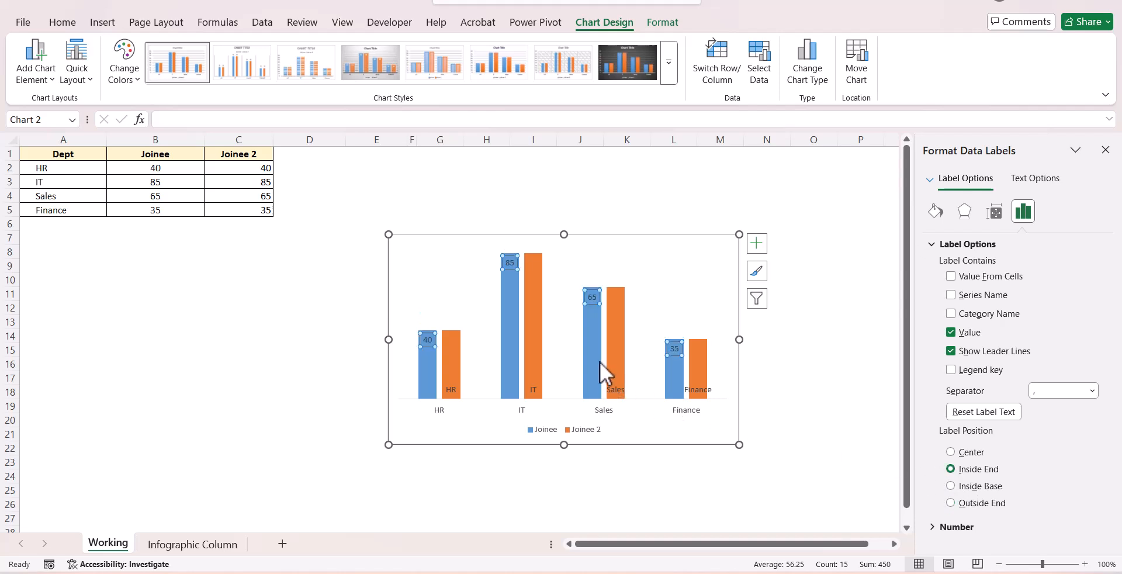
# - Set the series overlap to 100% and fill the Joinee 2 columns with the recently used pink colour
pyautogui.click(613, 331)
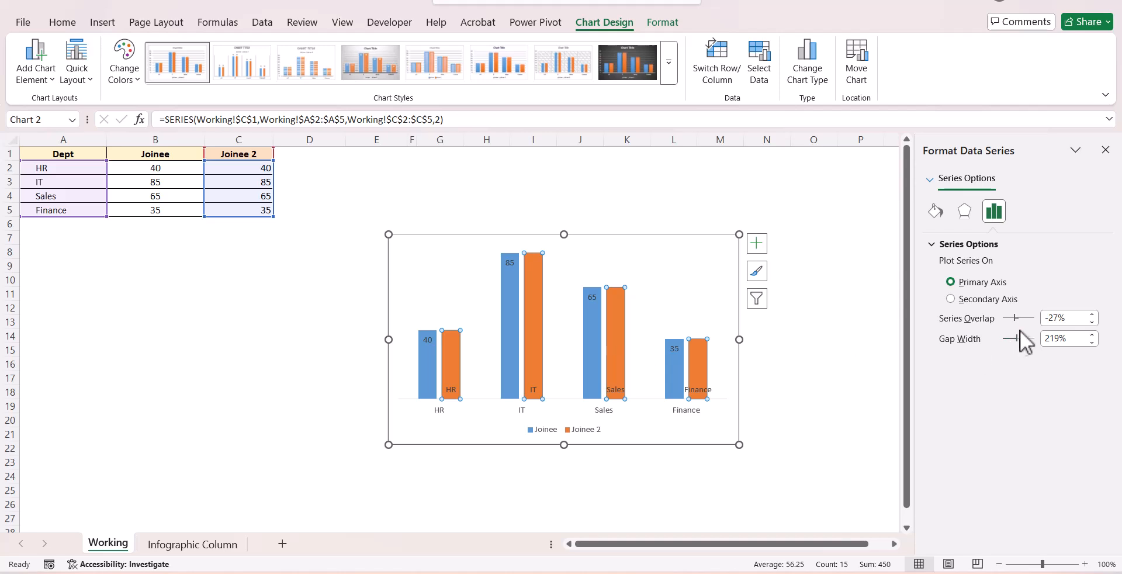
pyautogui.moveTo(1017, 316); pyautogui.dragTo(1026, 320)
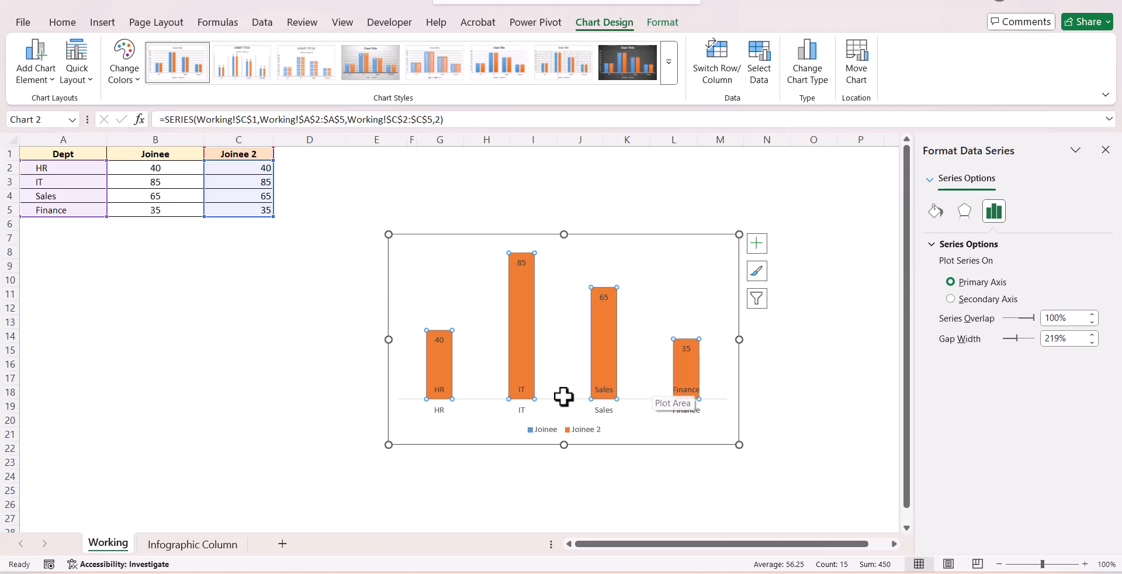
pyautogui.click(935, 211)
pyautogui.click(939, 244)
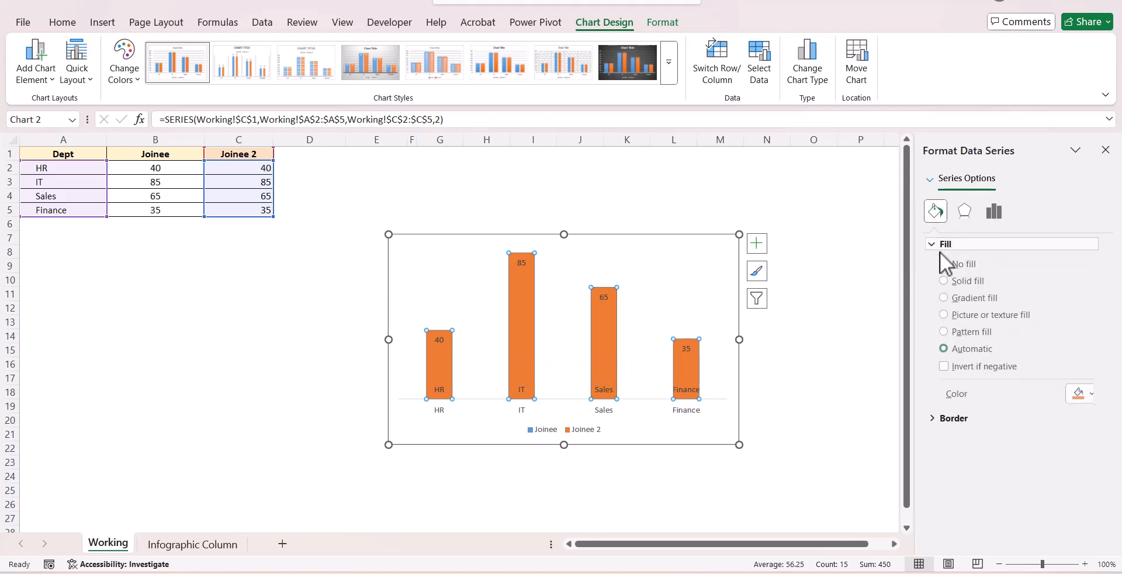
pyautogui.click(1091, 398)
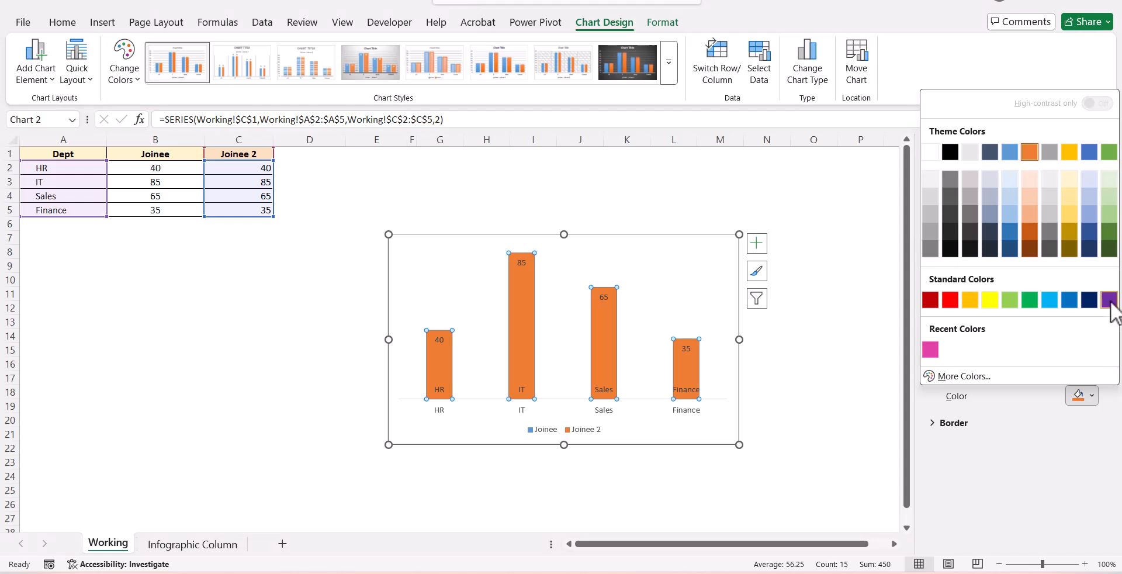
pyautogui.click(930, 349)
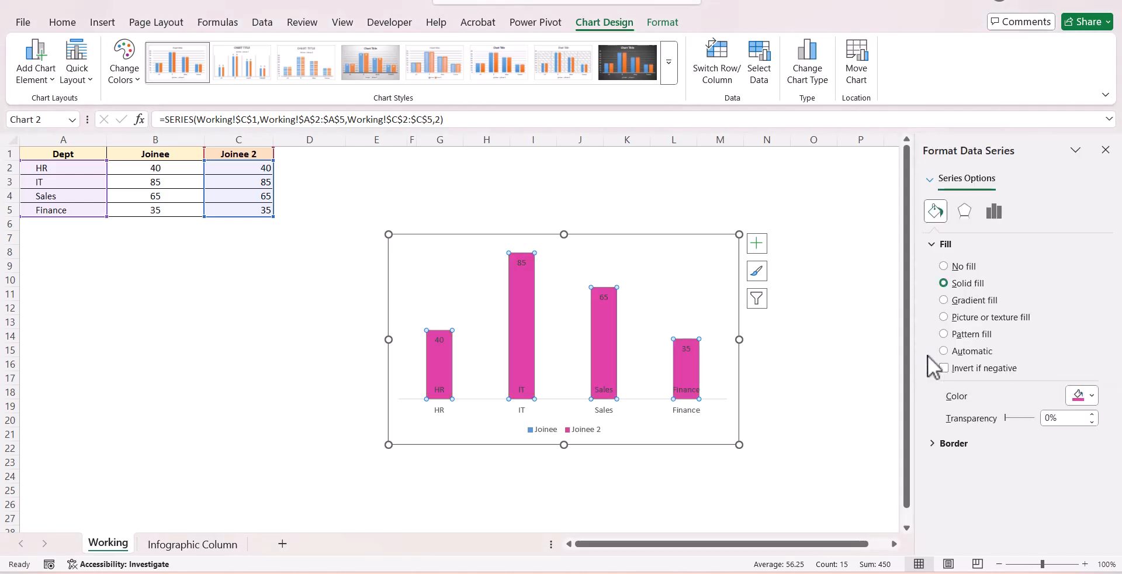
pyautogui.click(827, 397)
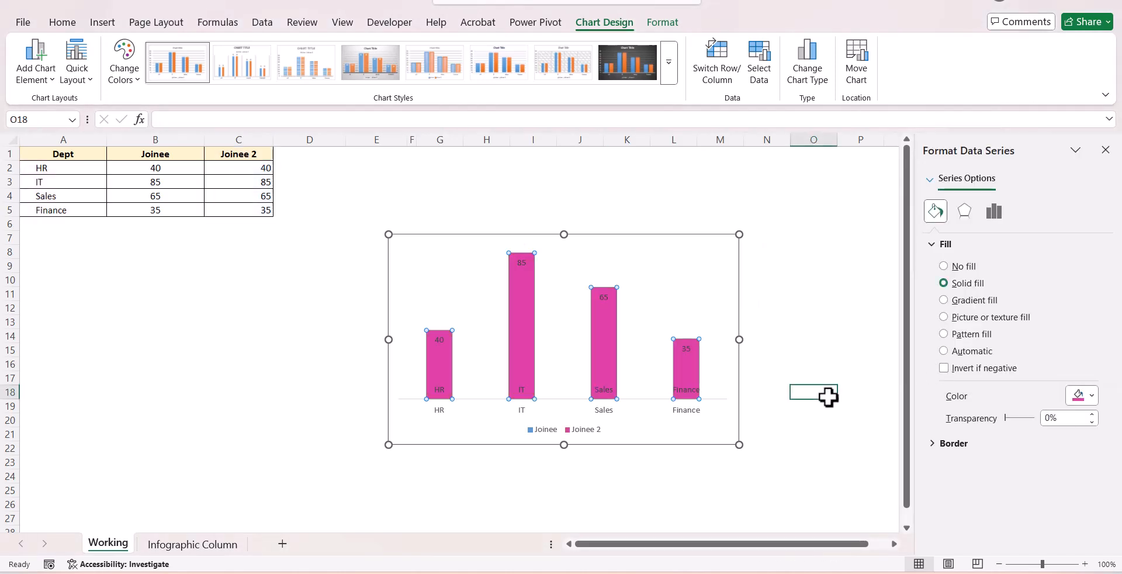
# - Format the department name labels at the column bases as white, bold, size 10 text
pyautogui.click(521, 392)
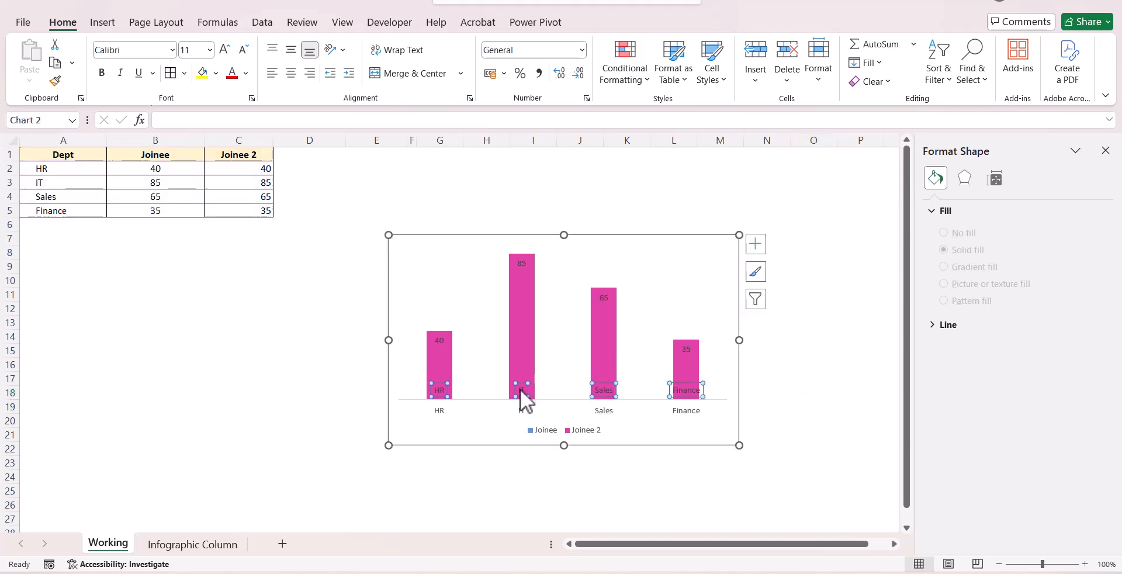
pyautogui.click(63, 24)
pyautogui.click(244, 72)
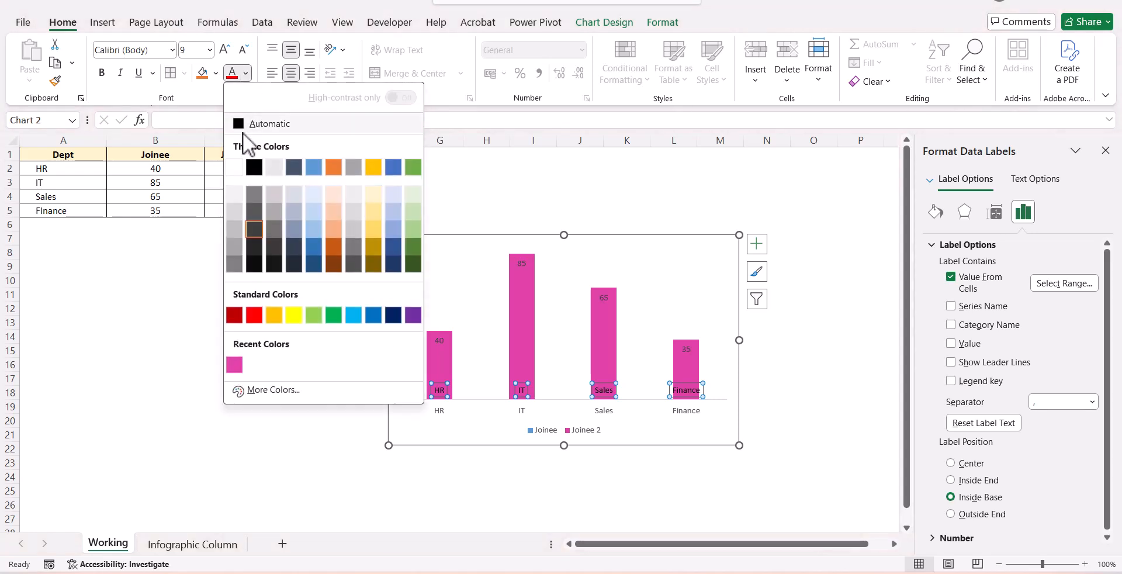
pyautogui.click(233, 171)
pyautogui.click(101, 73)
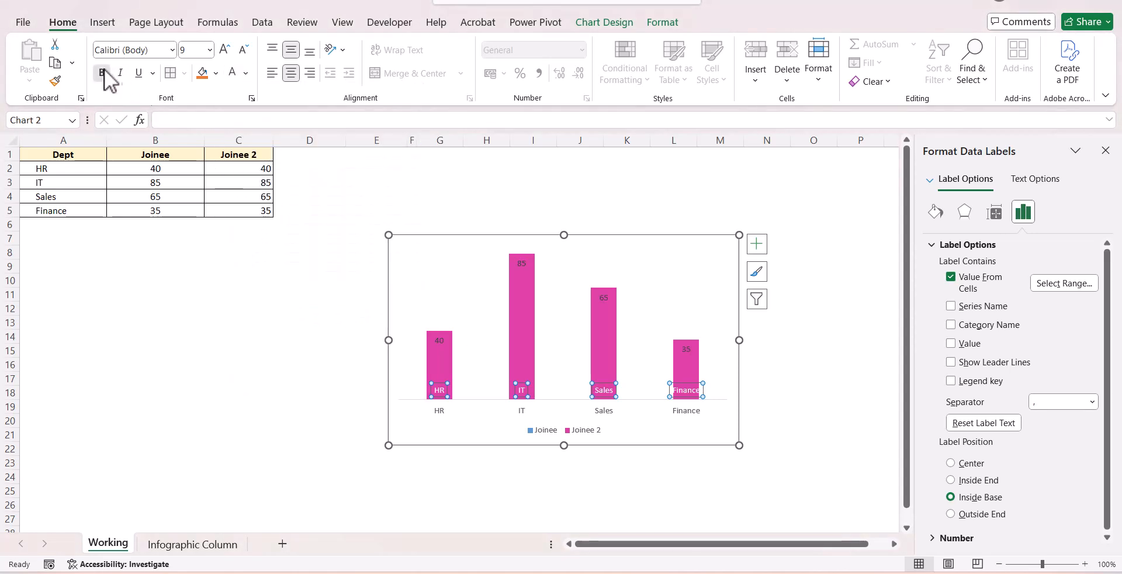
pyautogui.click(225, 51)
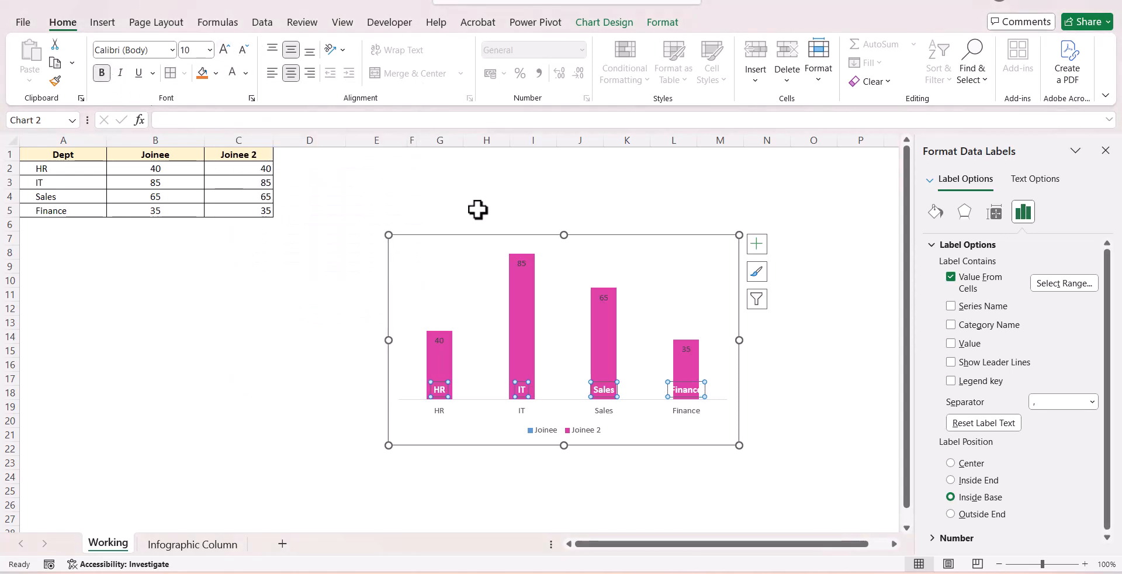
# - Widen the chart columns by setting the Joinee 2 series gap width to 80%
pyautogui.click(534, 306)
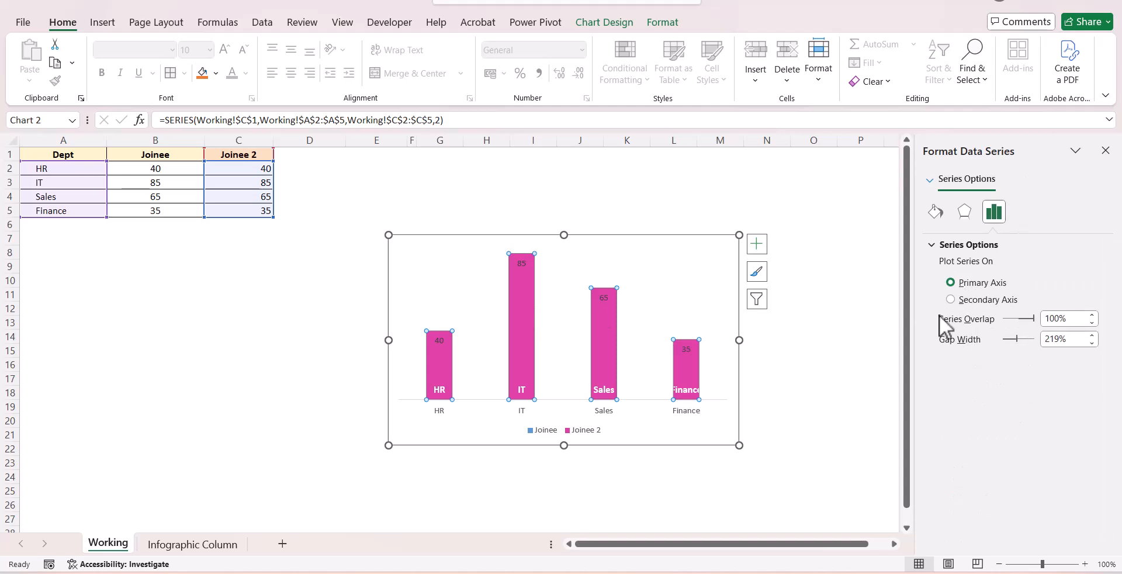
pyautogui.moveTo(1014, 339); pyautogui.dragTo(1010, 341)
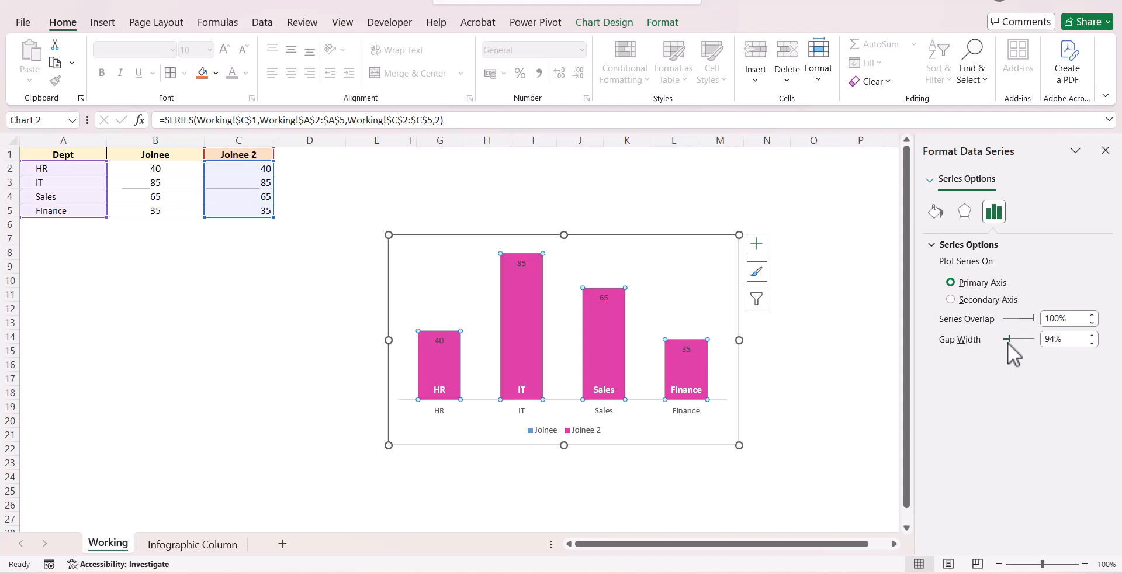
pyautogui.moveTo(1007, 342); pyautogui.dragTo(1006, 344)
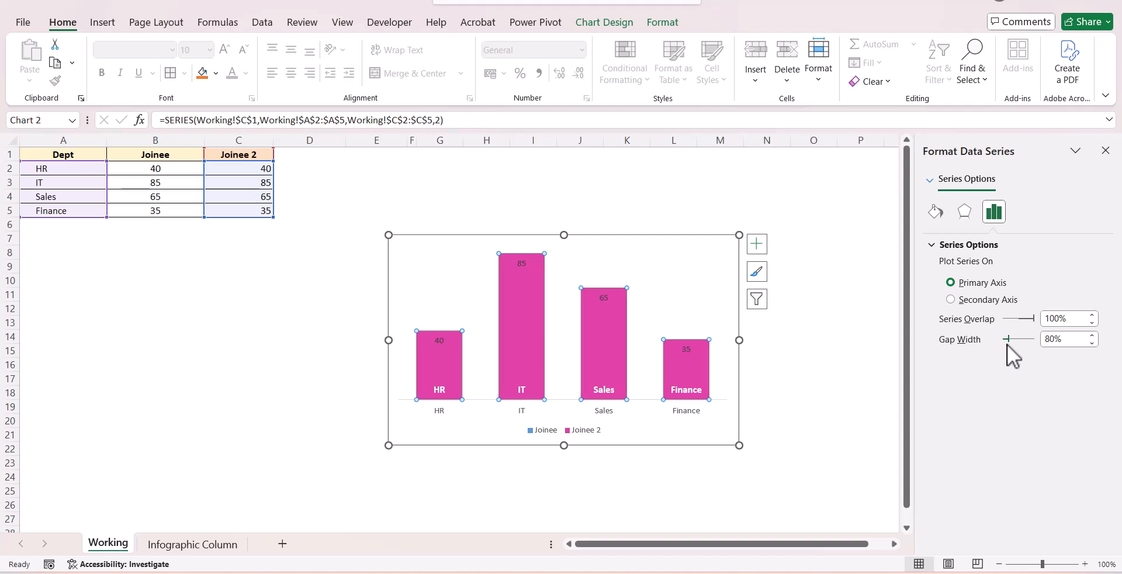
# - Format the value labels at the column tops as white, bold, size 14 text
pyautogui.click(519, 266)
pyautogui.click(232, 71)
pyautogui.click(102, 72)
pyautogui.click(224, 50)
pyautogui.click(225, 49)
pyautogui.click(225, 49)
pyautogui.click(225, 49)
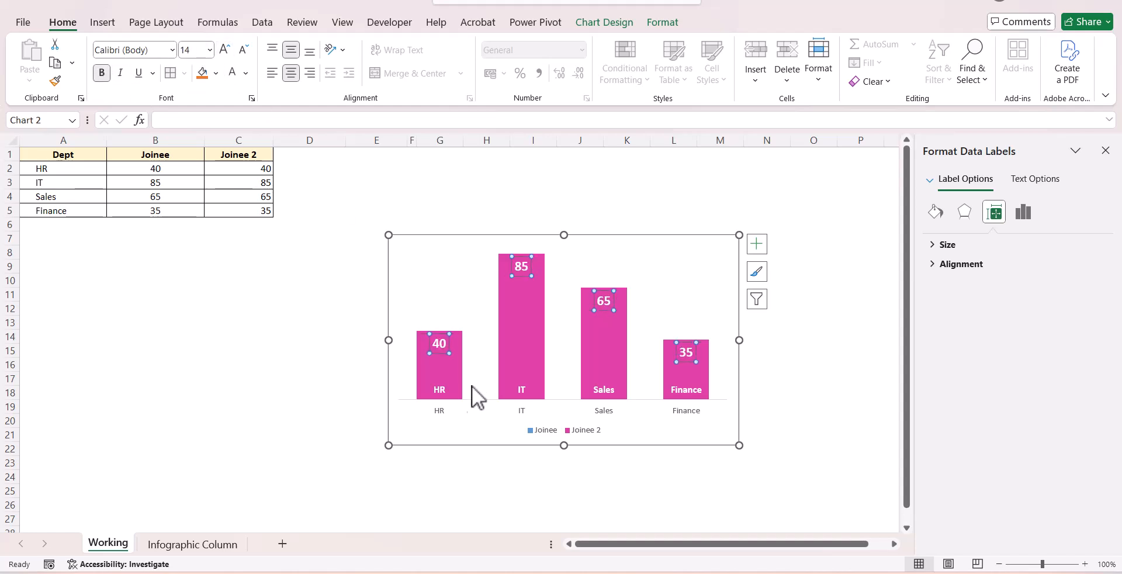
# - Delete the chart's horizontal category axis and its legend
pyautogui.click(437, 408)
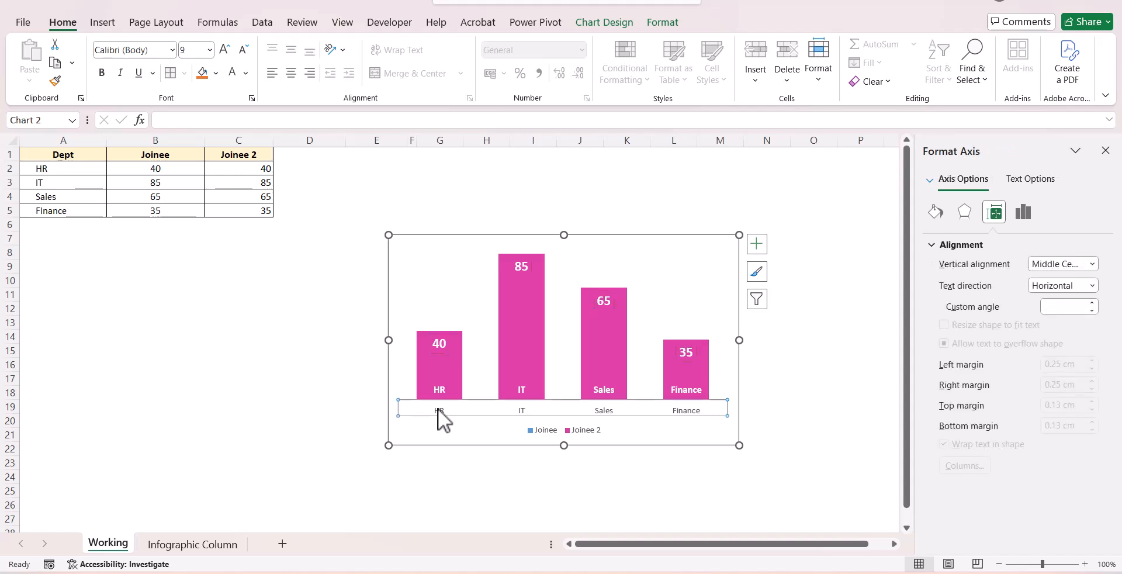
pyautogui.press('Delete')
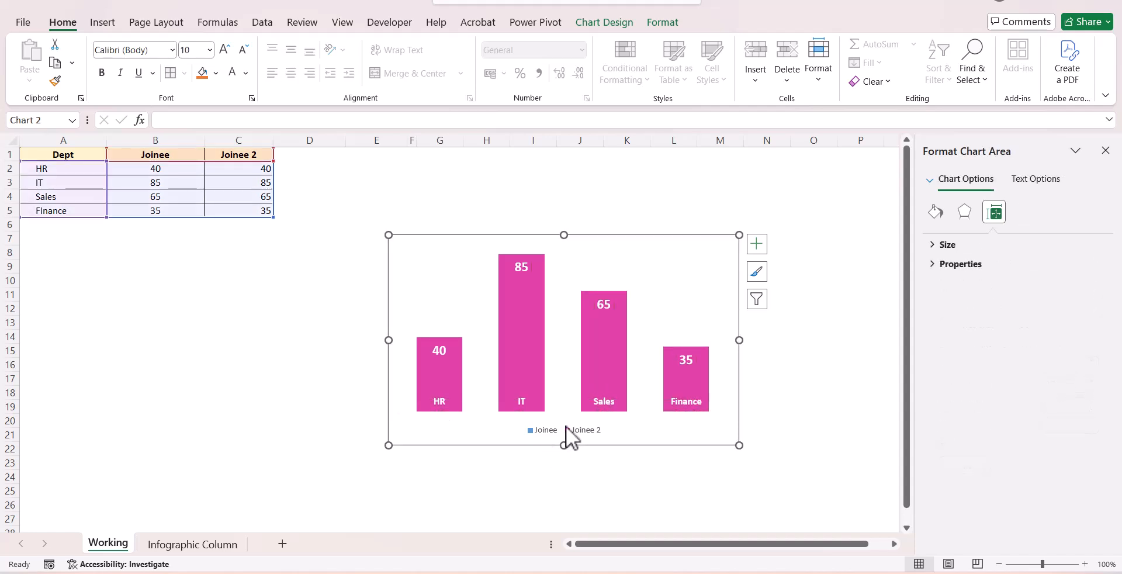
pyautogui.click(566, 431)
pyautogui.press('Delete')
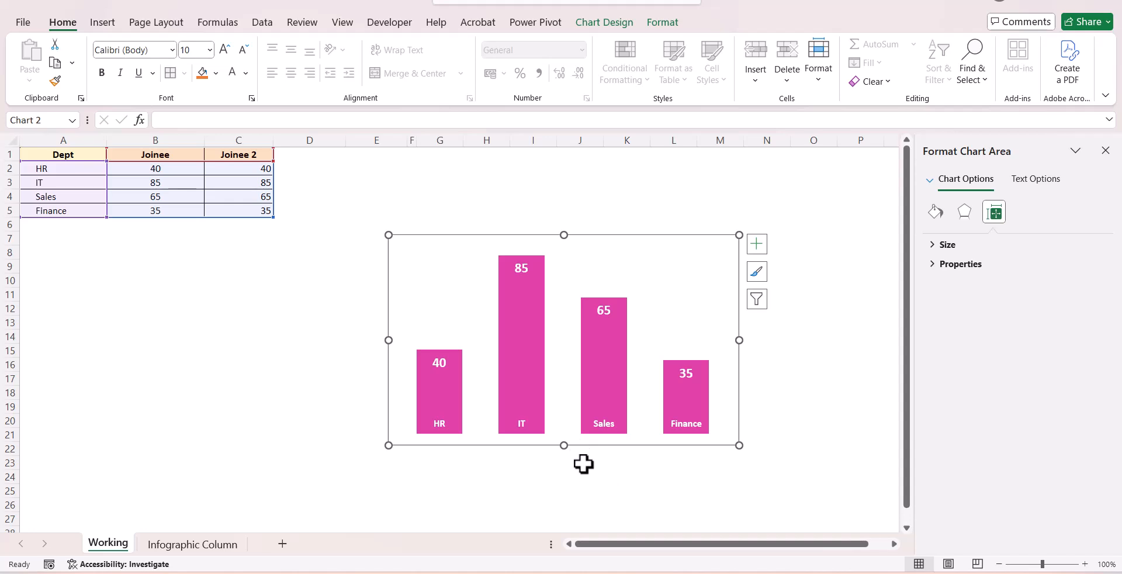
# - Apply the first preset of the Bevel shape effect to the Joinee 2 columns and deselect the chart
pyautogui.click(539, 364)
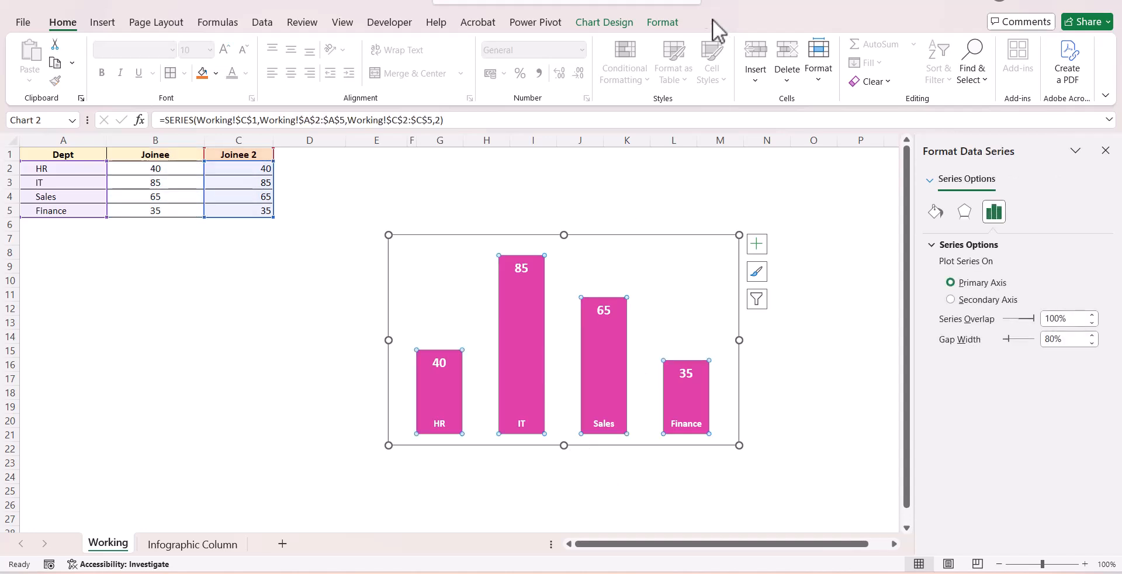
pyautogui.click(662, 22)
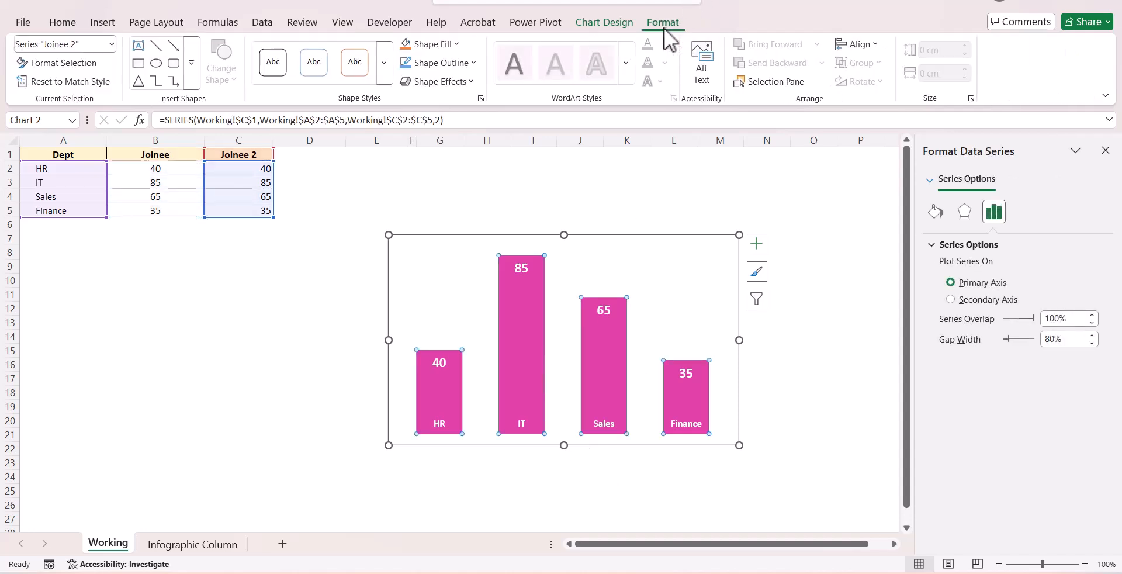
pyautogui.click(466, 82)
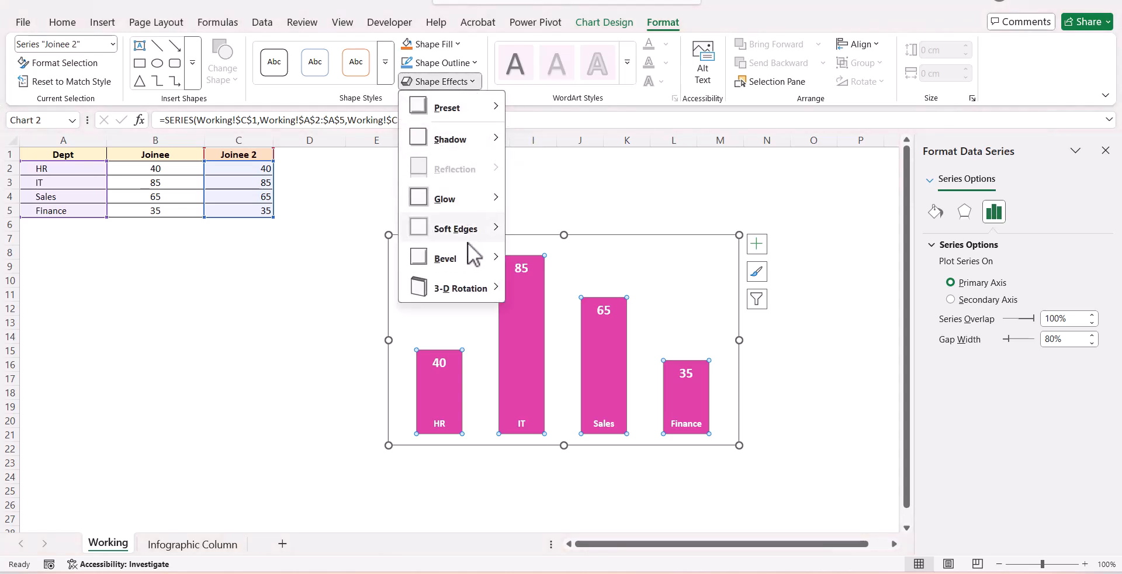
pyautogui.moveTo(474, 271)
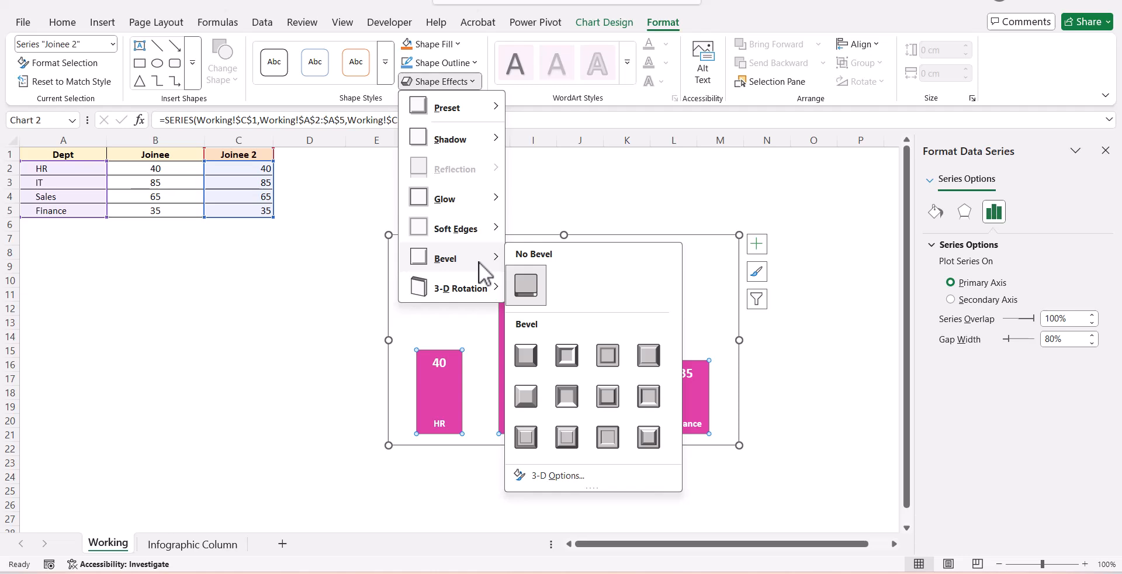
pyautogui.click(529, 348)
pyautogui.click(616, 190)
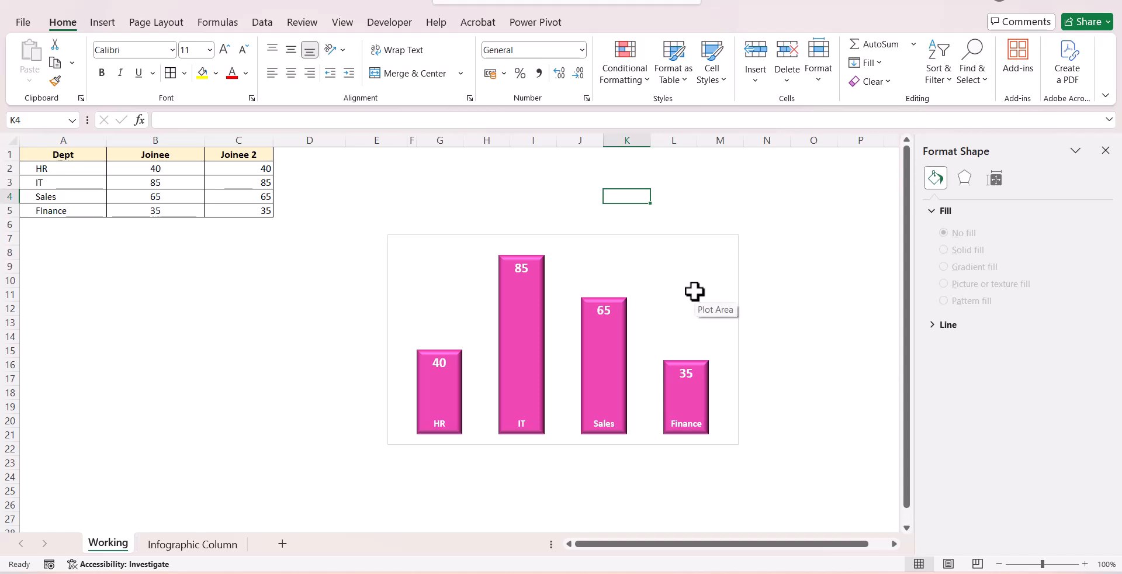
pyautogui.click(439, 424)
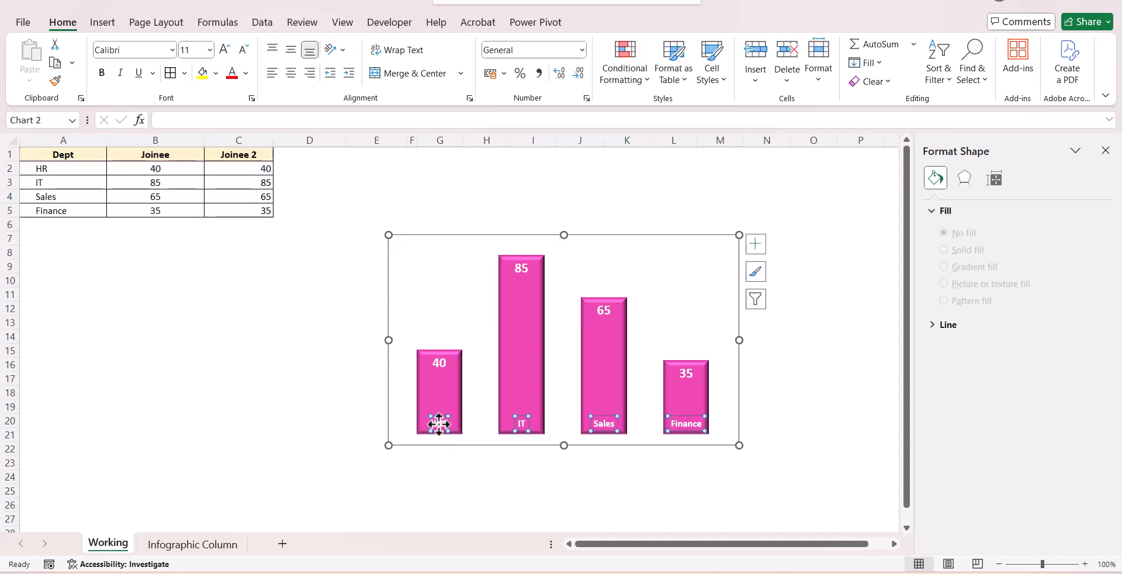
pyautogui.click(261, 171)
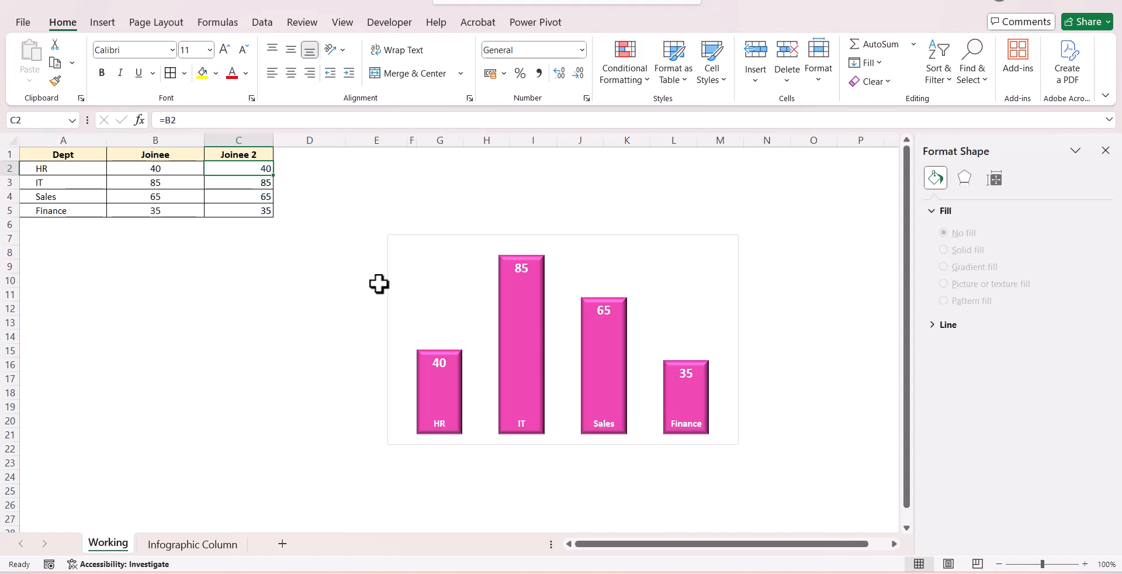
# - Change the Joinee values in the table to 25 for HR and 55 for IT
pyautogui.click(167, 171)
pyautogui.write('25')
pyautogui.press('Return')
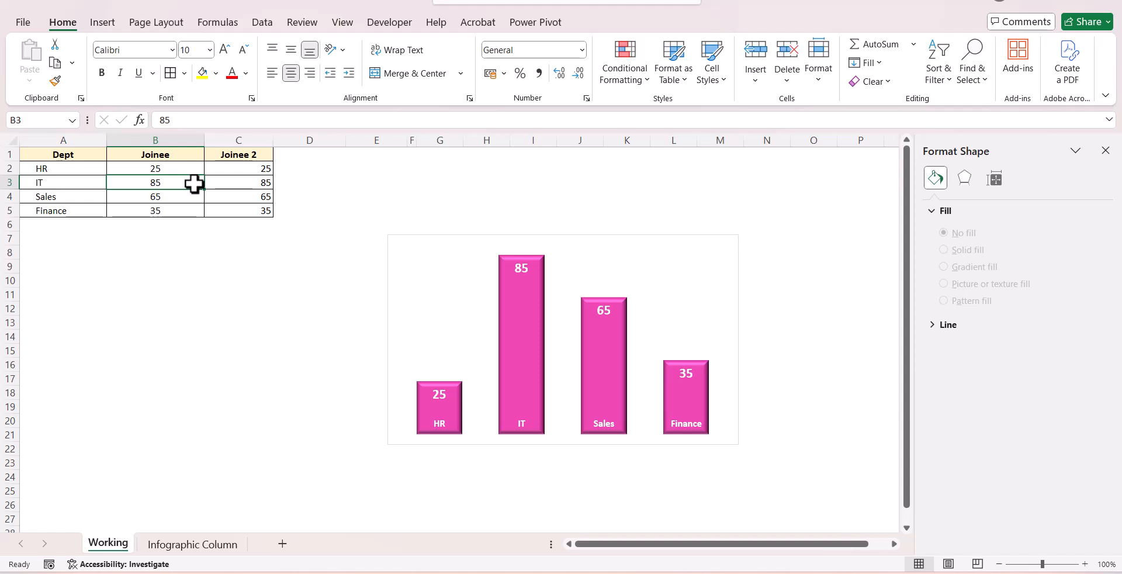
pyautogui.write('55')
pyautogui.press('Return')
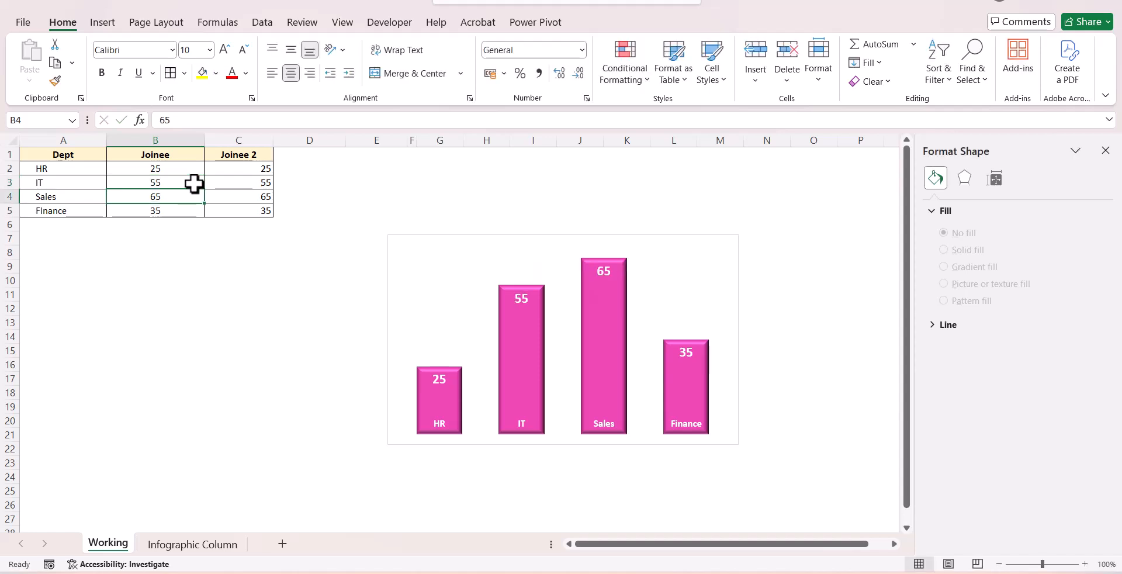